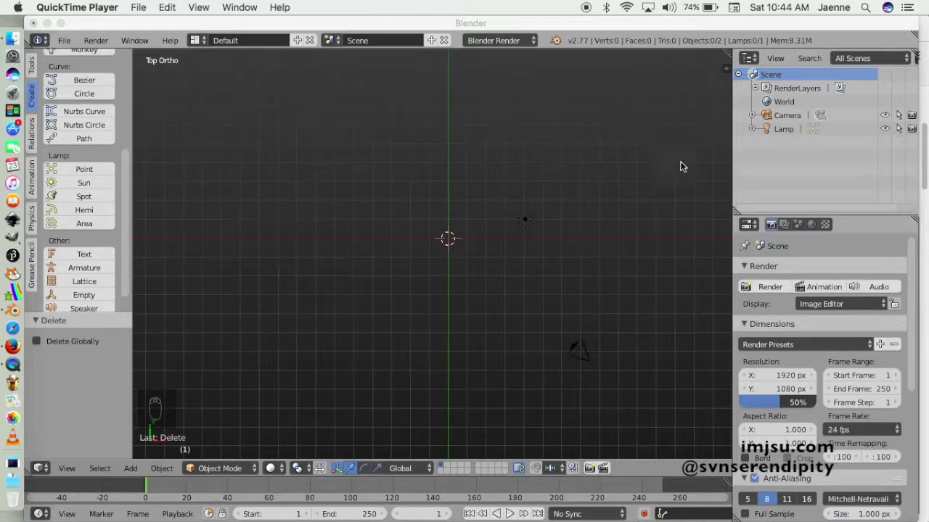
Step: Switch to Firefox and examine the reference image of the rocky island surrounded by tsunami waves
{"action": "left_click", "coordinate": [12, 347]}
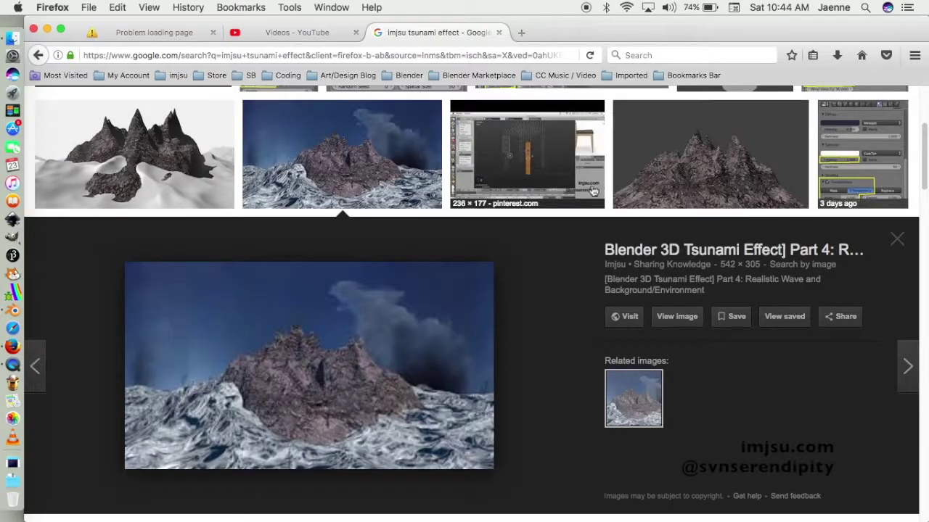
{"action": "scroll", "coordinate": [345, 342], "scroll_direction": "down", "scroll_amount": 5}
{"action": "scroll", "coordinate": [344, 338], "scroll_direction": "up", "scroll_amount": 2}
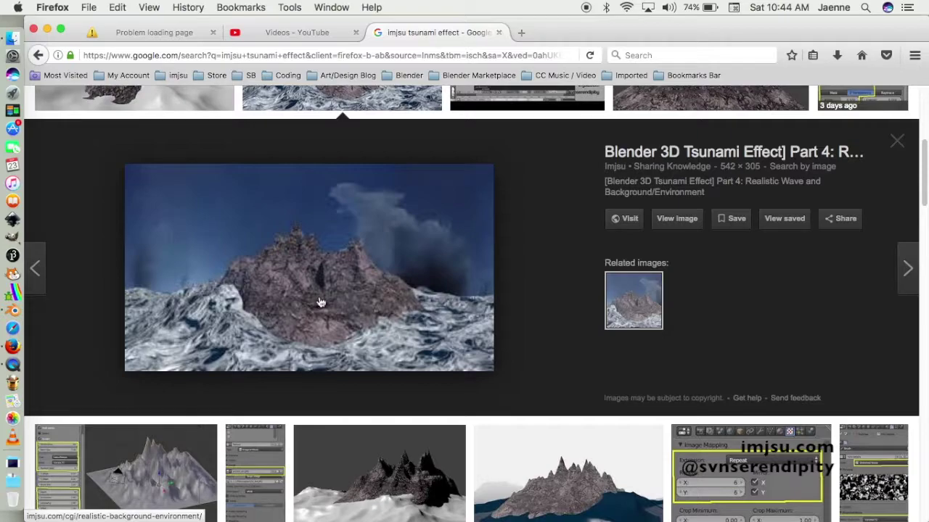
{"action": "scroll", "coordinate": [348, 291], "scroll_direction": "up", "scroll_amount": 3}
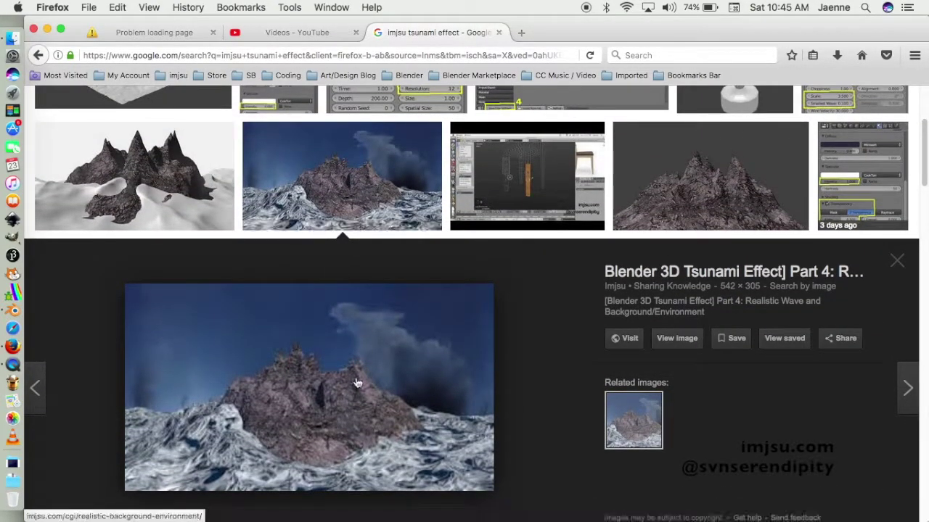
{"action": "scroll", "coordinate": [347, 412], "scroll_direction": "down", "scroll_amount": 1}
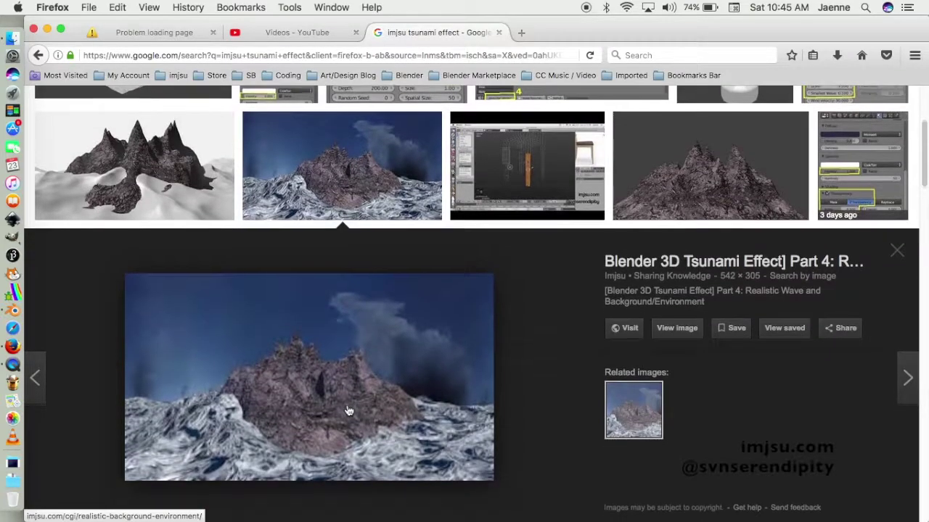
Step: Switch back to Blender and enable the Extra Objects and ANT Landscape add-ons in the user preferences
{"action": "left_click", "coordinate": [13, 311]}
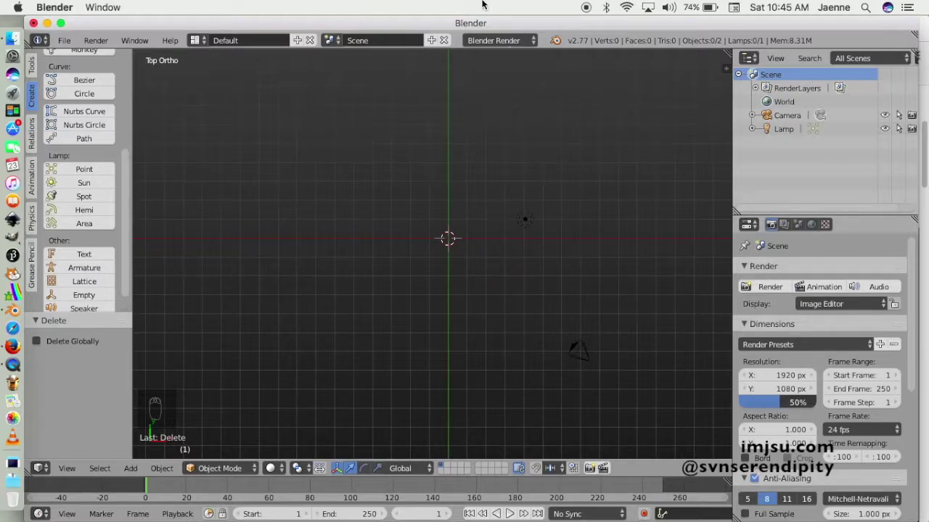
{"action": "left_click", "coordinate": [64, 40]}
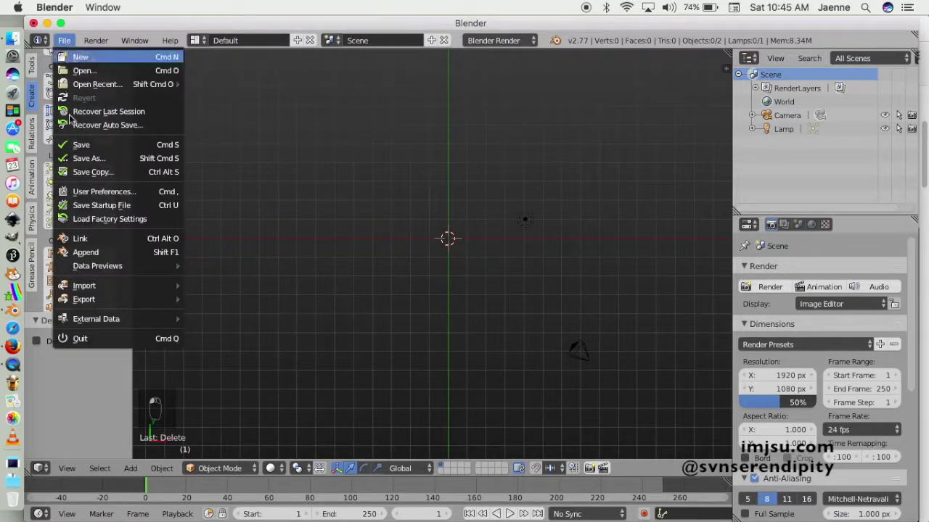
{"action": "left_click", "coordinate": [92, 192]}
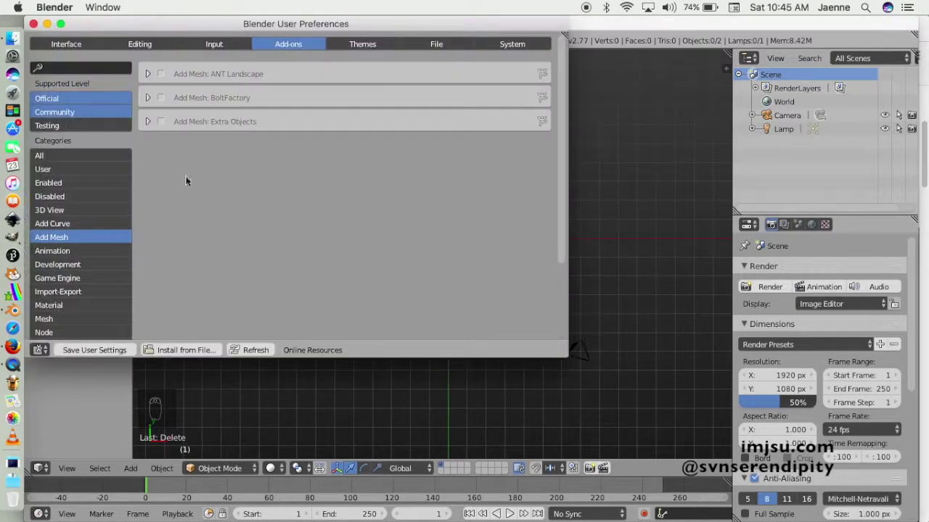
{"action": "left_click_drag", "start_coordinate": [449, 28], "coordinate": [530, 46]}
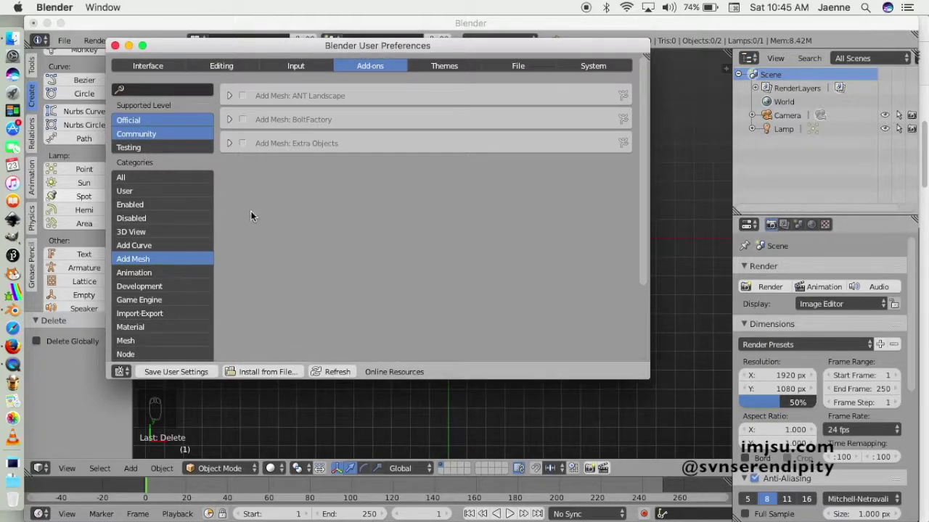
{"action": "left_click", "coordinate": [150, 259]}
{"action": "left_click", "coordinate": [242, 144]}
{"action": "left_click", "coordinate": [242, 95]}
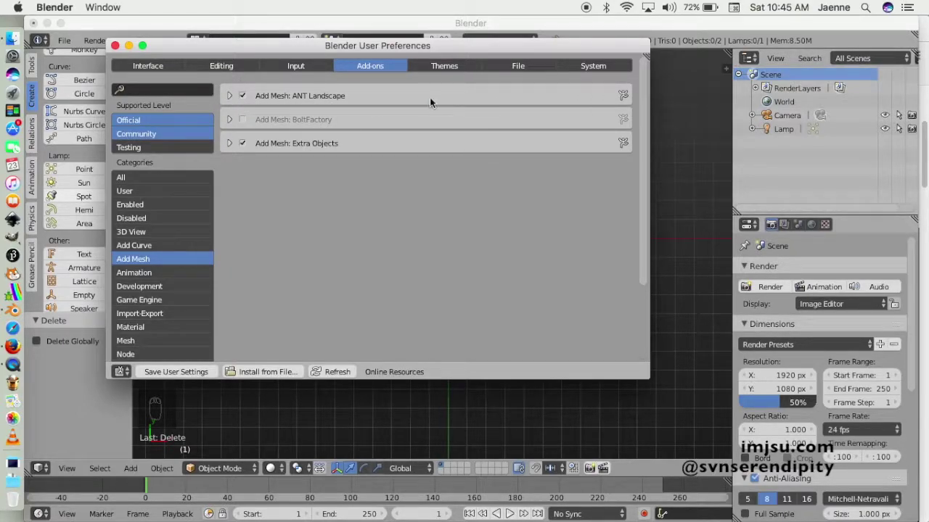
{"action": "left_click", "coordinate": [115, 45]}
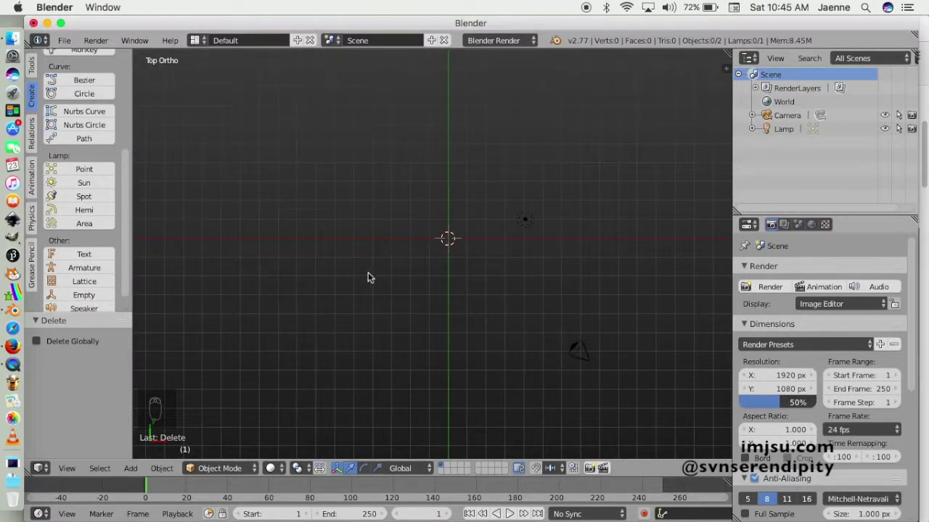
Step: Add a Landscape mesh at the 3D cursor in the scene
{"action": "key", "text": "shift+a"}
{"action": "mouse_move", "coordinate": [369, 278]}
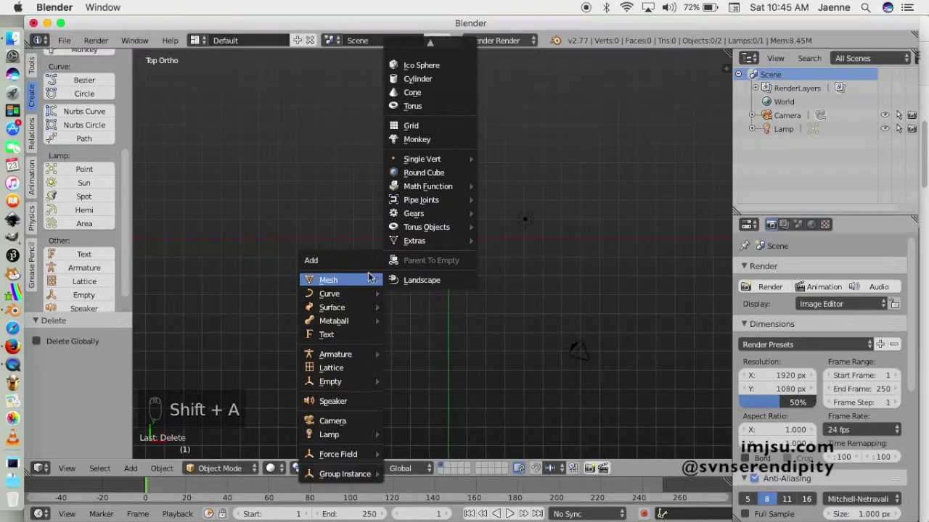
{"action": "left_click", "coordinate": [427, 283]}
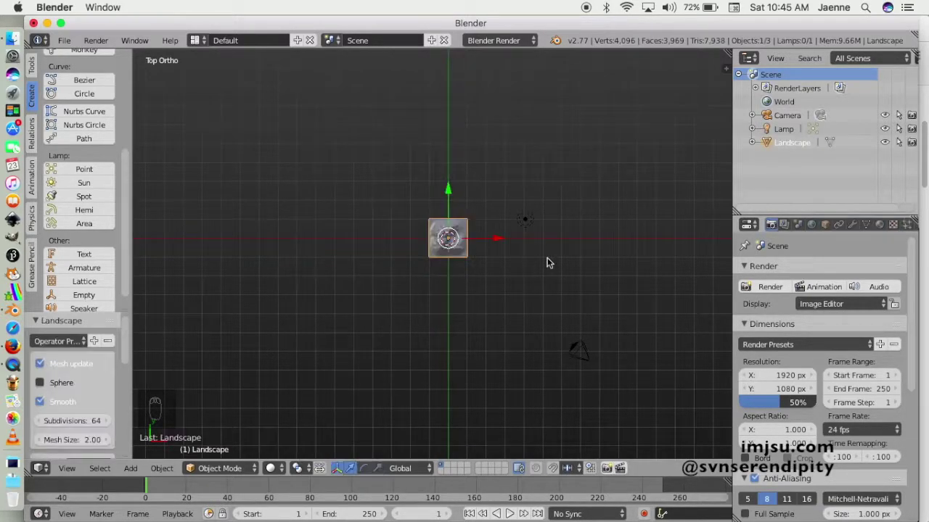
Step: Examine the landscape mesh up close from above and from several side angles
{"action": "scroll", "coordinate": [494, 250], "scroll_direction": "up", "scroll_amount": 8}
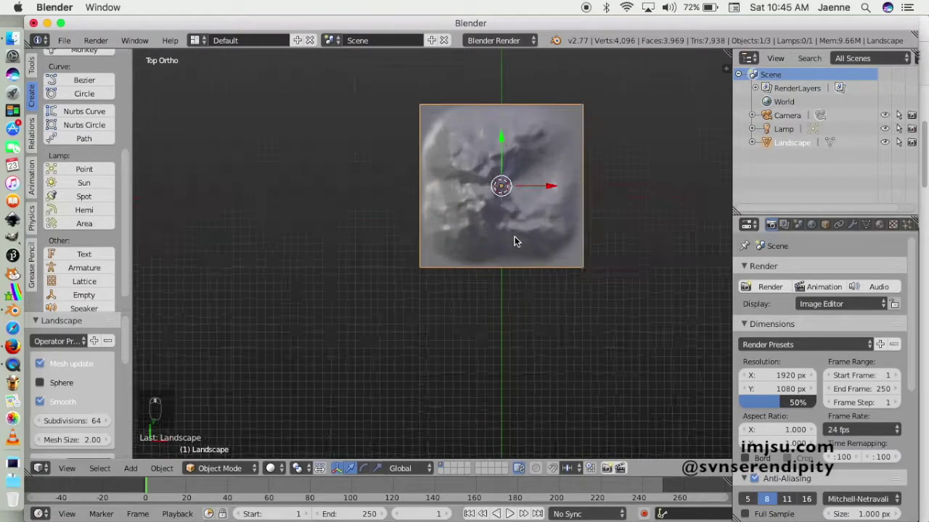
{"action": "scroll", "coordinate": [550, 223], "scroll_direction": "right", "scroll_amount": 5}
{"action": "scroll", "coordinate": [517, 216], "scroll_direction": "up", "scroll_amount": 5}
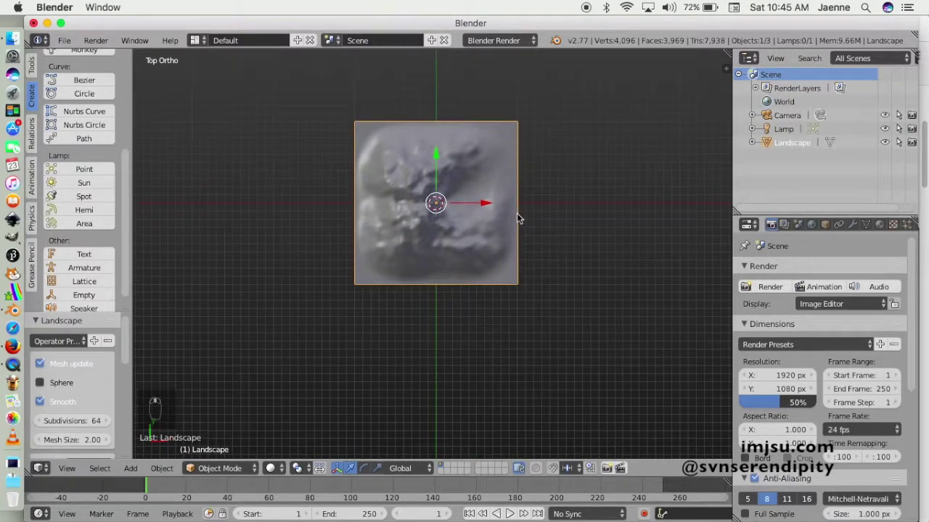
{"action": "scroll", "coordinate": [517, 217], "scroll_direction": "up", "scroll_amount": 2}
{"action": "middle_click_drag", "start_coordinate": [227, 329], "coordinate": [309, 269]}
{"action": "middle_click_drag", "start_coordinate": [421, 249], "coordinate": [439, 238]}
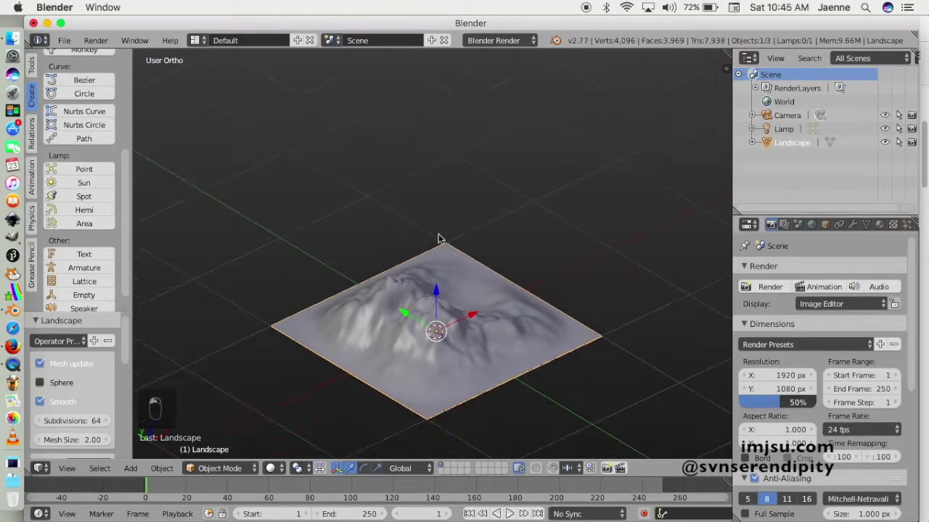
{"action": "scroll", "coordinate": [438, 238], "scroll_direction": "down", "scroll_amount": 5}
{"action": "middle_click_drag", "start_coordinate": [550, 321], "coordinate": [325, 310]}
{"action": "middle_click_drag", "start_coordinate": [500, 376], "coordinate": [511, 352]}
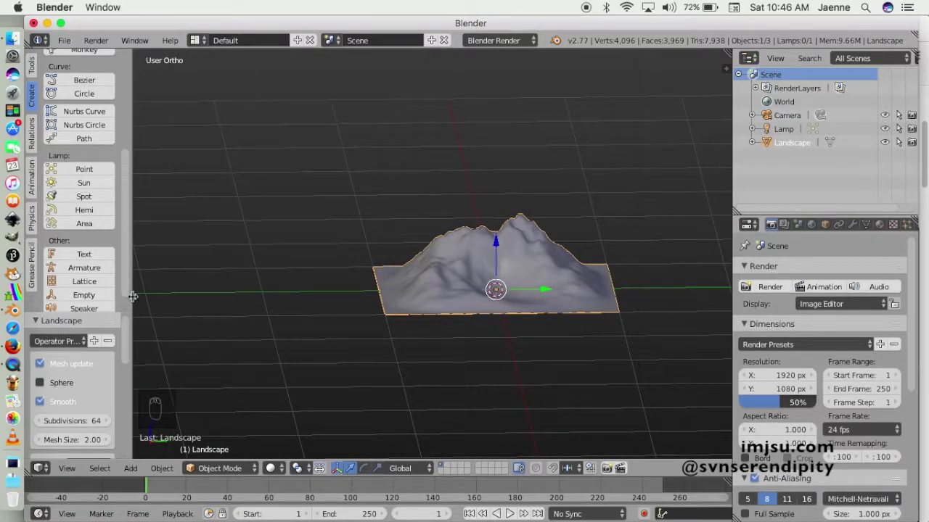
Step: Widen the tool shelf and enlarge its Landscape operator settings area so more options are shown
{"action": "left_click_drag", "start_coordinate": [129, 294], "coordinate": [152, 296]}
{"action": "middle_click_drag", "start_coordinate": [376, 349], "coordinate": [392, 361]}
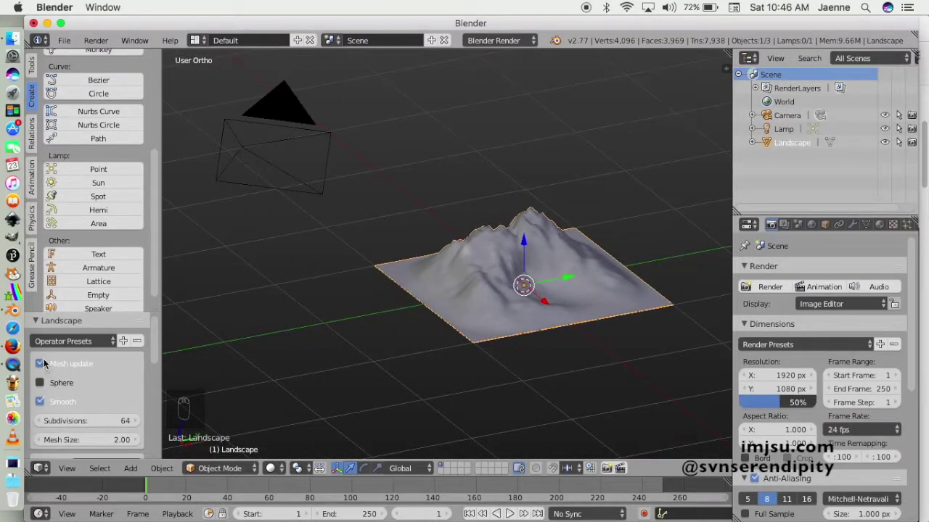
{"action": "left_click_drag", "start_coordinate": [124, 313], "coordinate": [131, 227]}
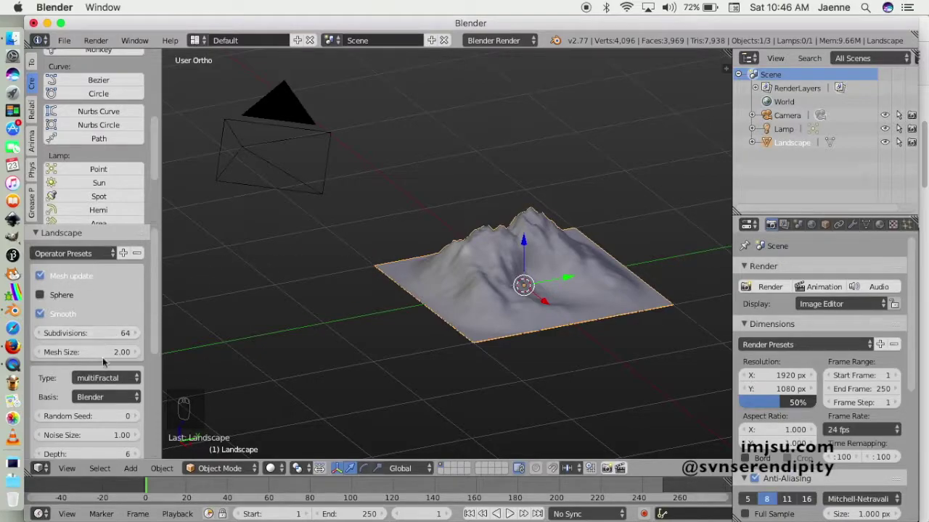
Step: Try mesh sizes of 8 and 5 for the landscape
{"action": "left_click", "coordinate": [103, 351]}
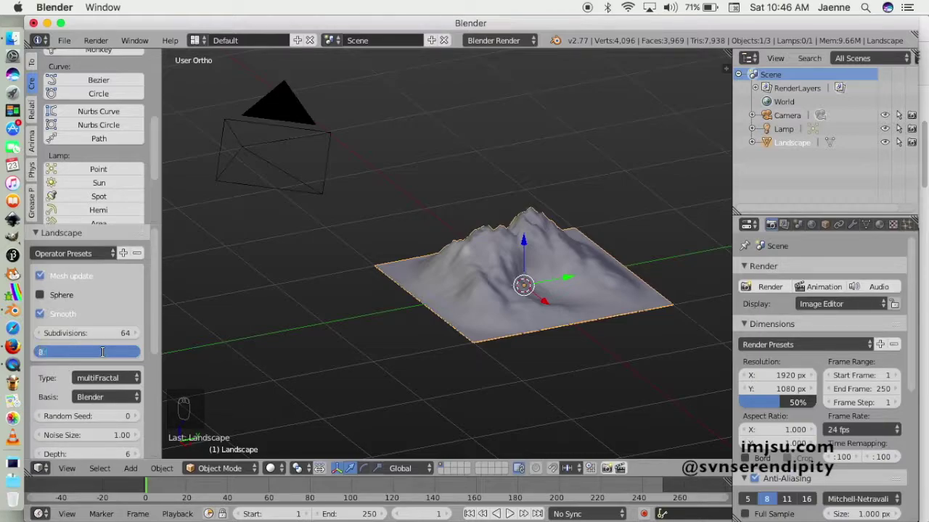
{"action": "type", "text": "8"}
{"action": "key", "text": "Return"}
{"action": "scroll", "coordinate": [488, 296], "scroll_direction": "down", "scroll_amount": 3}
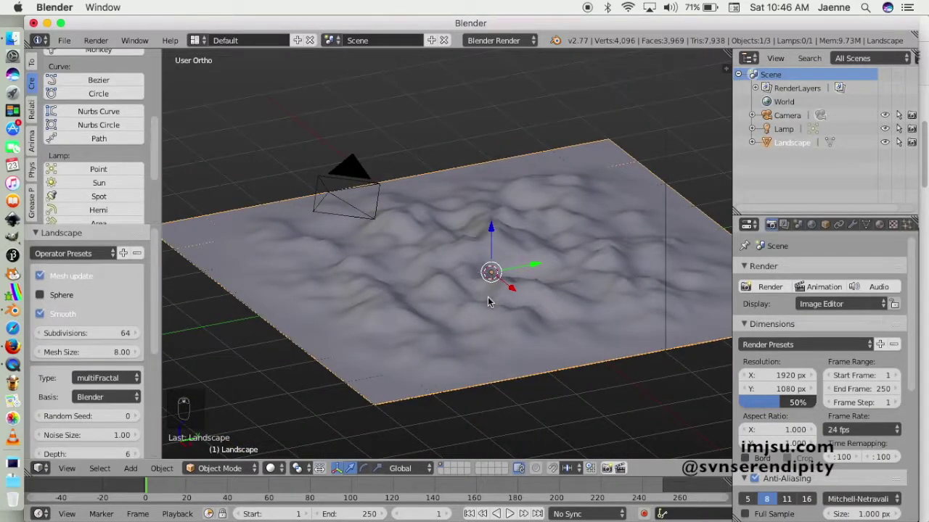
{"action": "left_click", "coordinate": [96, 353]}
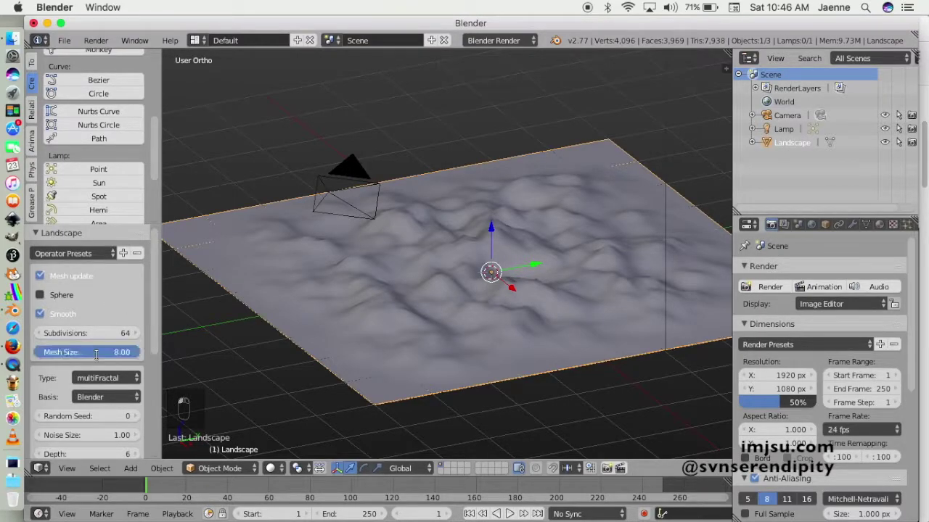
{"action": "type", "text": "5"}
{"action": "key", "text": "Return"}
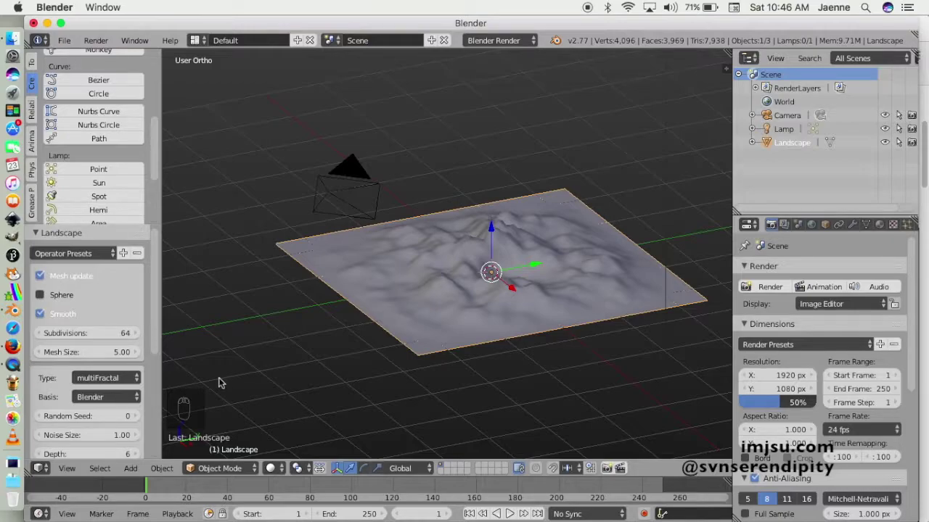
Step: Set the landscape's mesh size to 4
{"action": "left_click", "coordinate": [112, 353]}
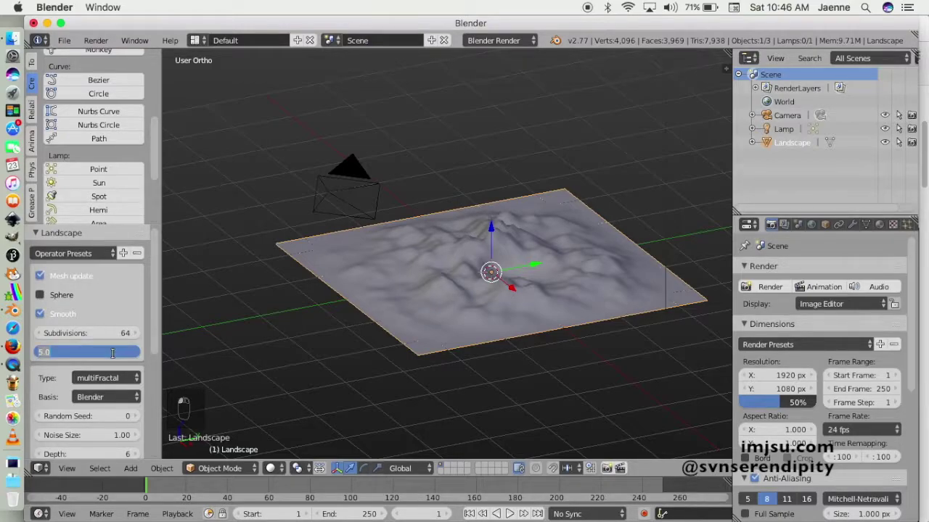
{"action": "type", "text": "4"}
{"action": "key", "text": "Return"}
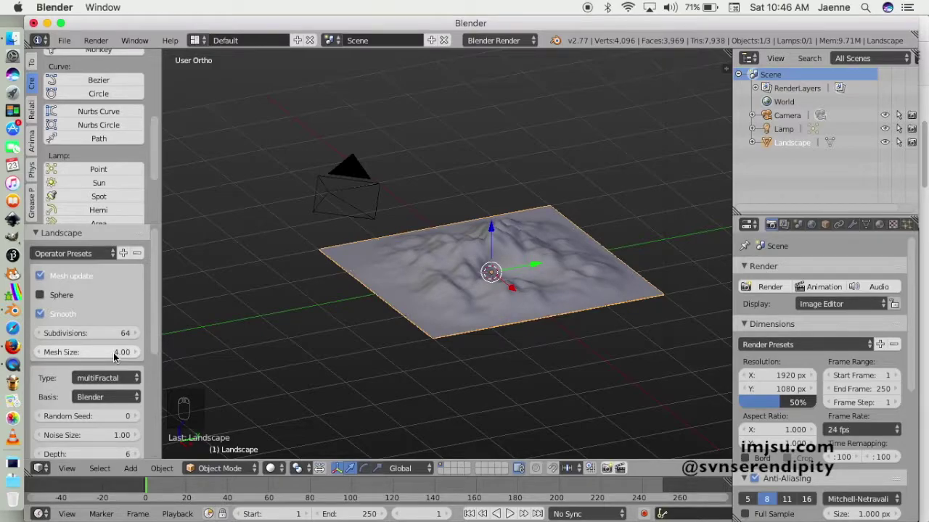
{"action": "scroll", "coordinate": [425, 364], "scroll_direction": "down", "scroll_amount": 2}
{"action": "scroll", "coordinate": [407, 367], "scroll_direction": "up", "scroll_amount": 3}
{"action": "scroll", "coordinate": [212, 374], "scroll_direction": "up", "scroll_amount": 1}
{"action": "scroll", "coordinate": [215, 371], "scroll_direction": "down", "scroll_amount": 1}
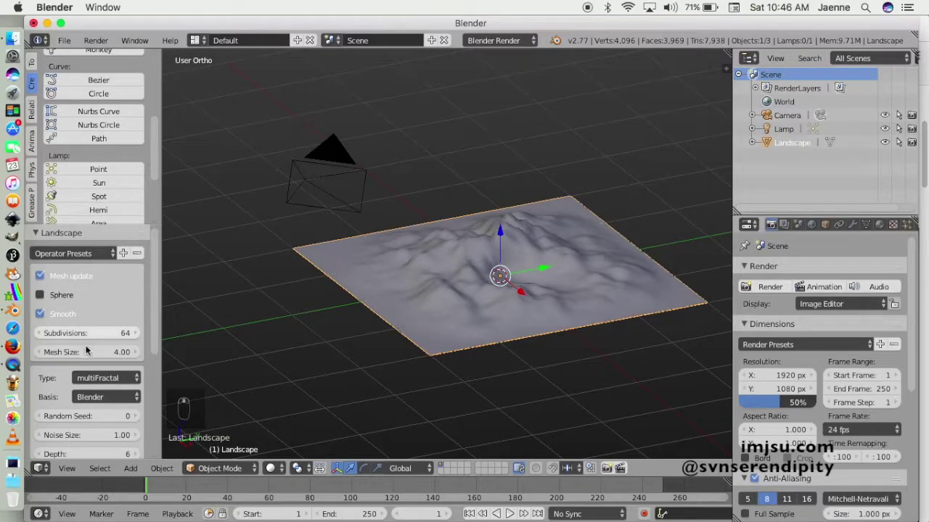
Step: Set the landscape's height to 2
{"action": "left_click_drag", "start_coordinate": [154, 332], "coordinate": [152, 440]}
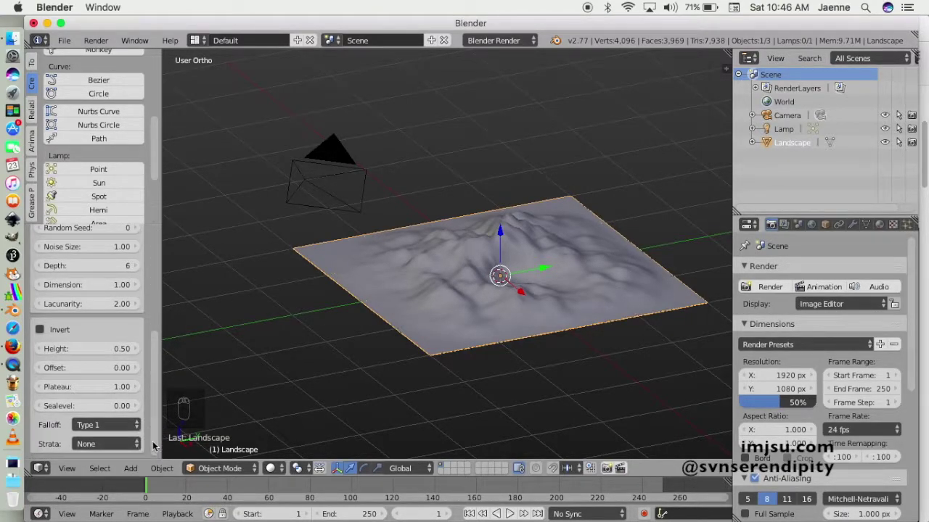
{"action": "left_click", "coordinate": [99, 348]}
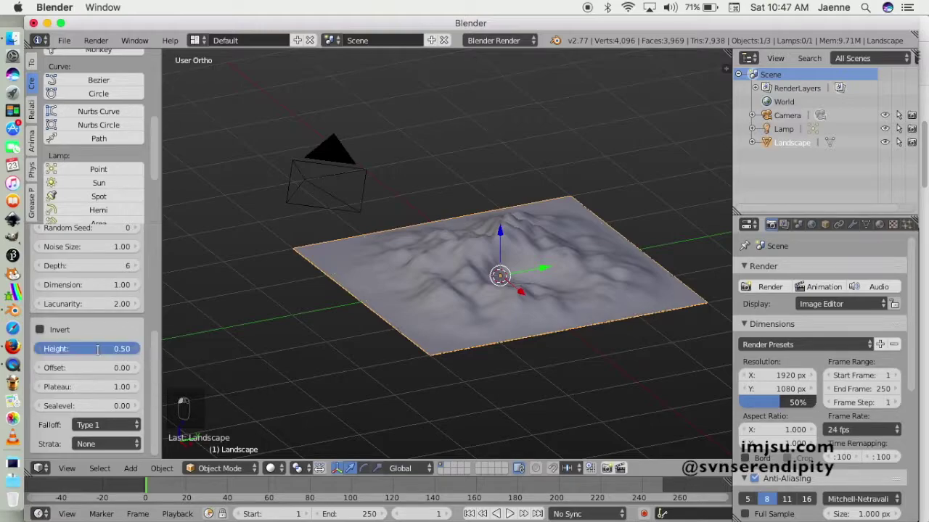
{"action": "type", "text": "2"}
{"action": "key", "text": "Return"}
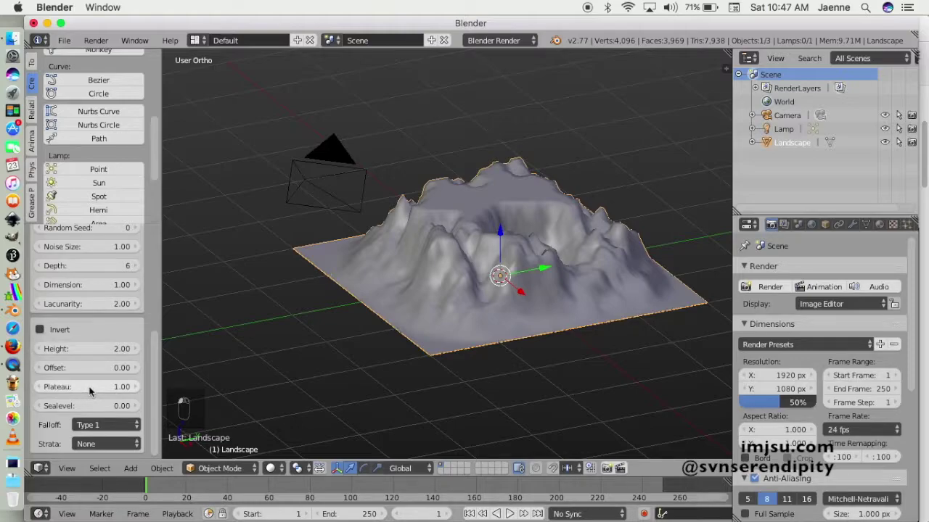
Step: Raise the landscape's plateau value to 3
{"action": "left_click_drag", "start_coordinate": [89, 393], "coordinate": [115, 391]}
{"action": "left_click", "coordinate": [115, 391]}
{"action": "type", "text": "3"}
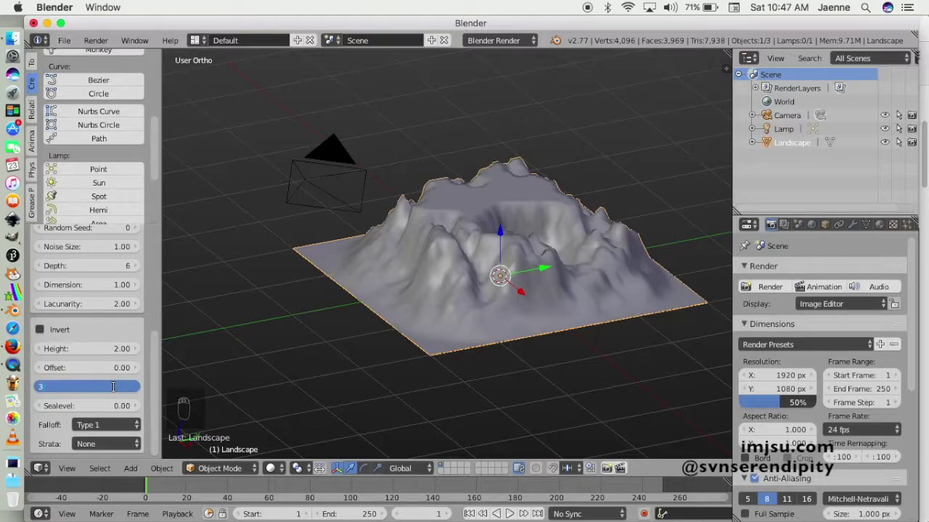
{"action": "key", "text": "Return"}
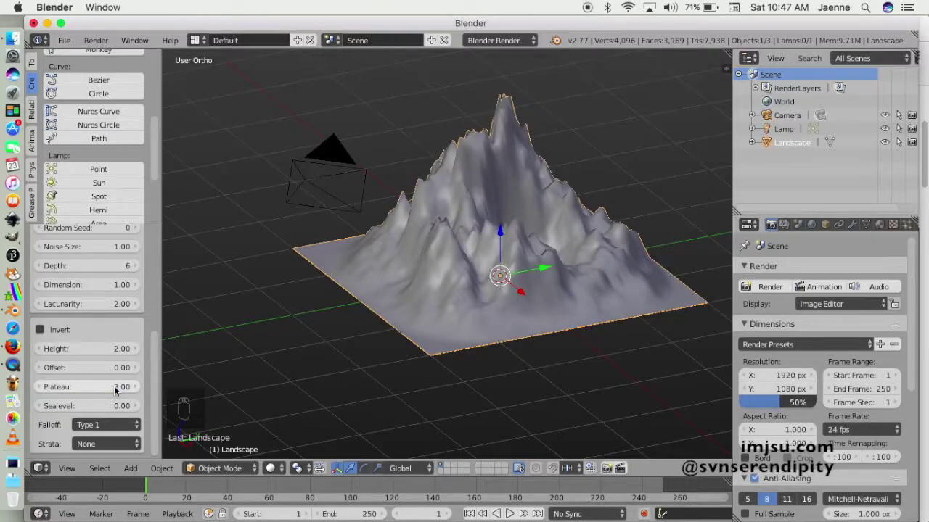
{"action": "middle_click_drag", "start_coordinate": [559, 327], "coordinate": [478, 357]}
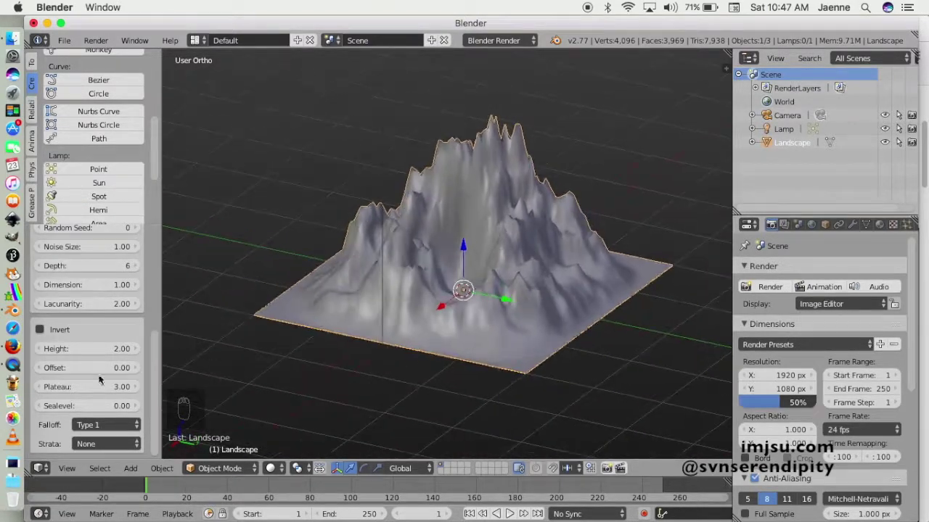
Step: Try a plateau value of 2 on the landscape, return it to 3 and inspect the peaks
{"action": "left_click", "coordinate": [108, 387]}
{"action": "type", "text": "2"}
{"action": "key", "text": "Return"}
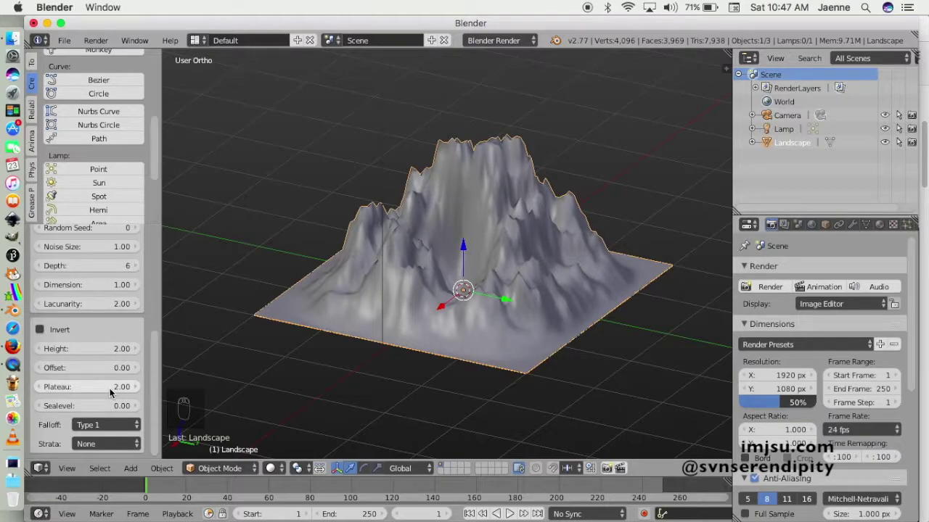
{"action": "left_click", "coordinate": [108, 388]}
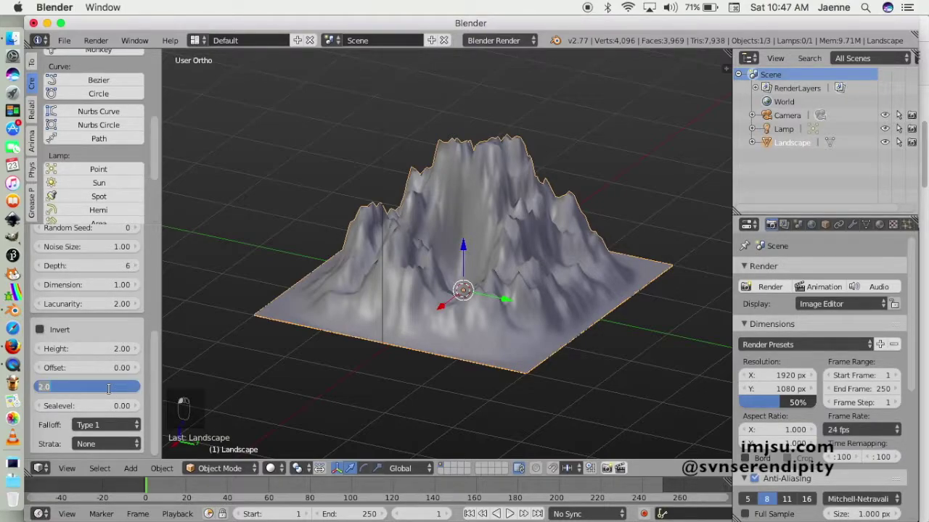
{"action": "type", "text": "3"}
{"action": "key", "text": "Return"}
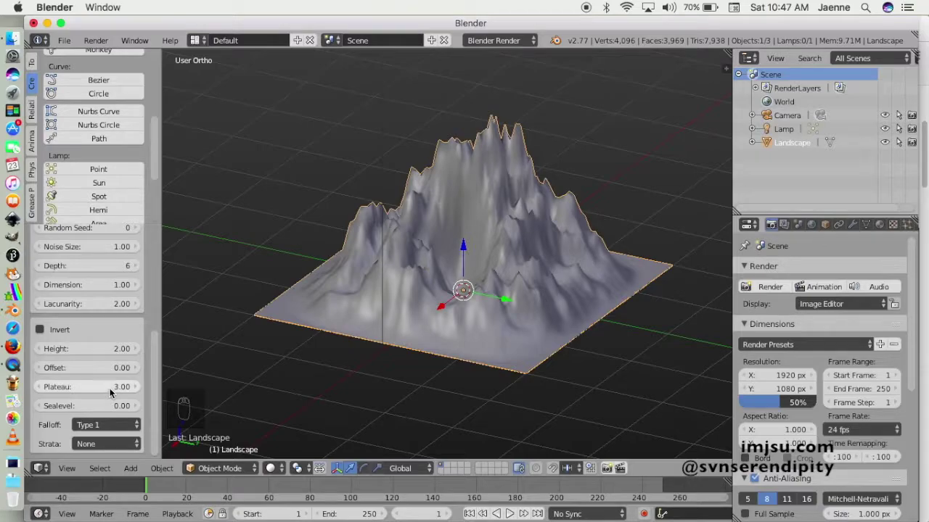
{"action": "middle_click_drag", "start_coordinate": [304, 371], "coordinate": [208, 369]}
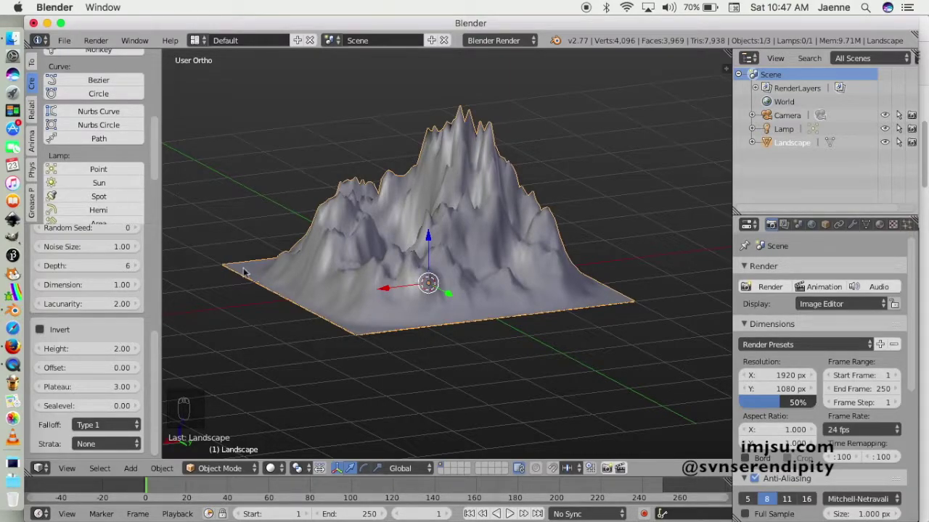
Step: Try the Type 2 falloff on the landscape, compare its shape, and return the falloff to Type 1
{"action": "left_click", "coordinate": [103, 425]}
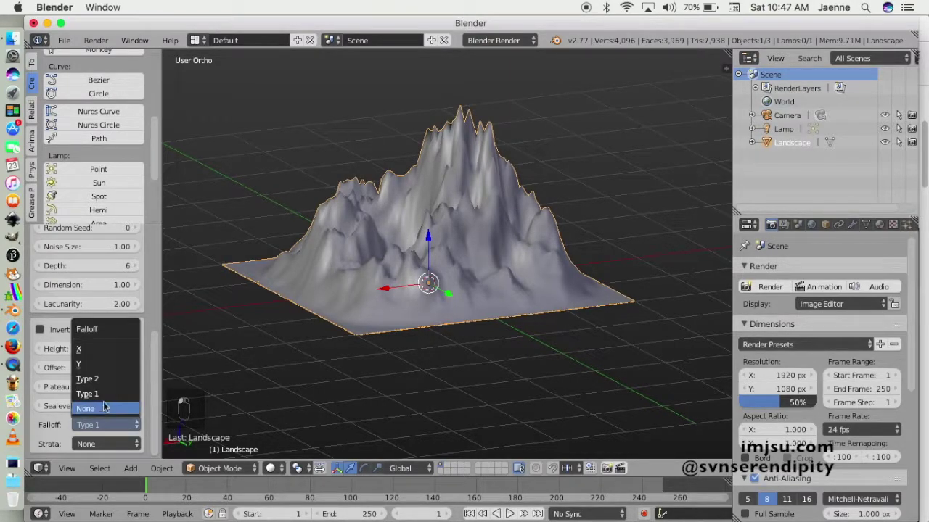
{"action": "left_click", "coordinate": [101, 401]}
{"action": "left_click", "coordinate": [104, 426]}
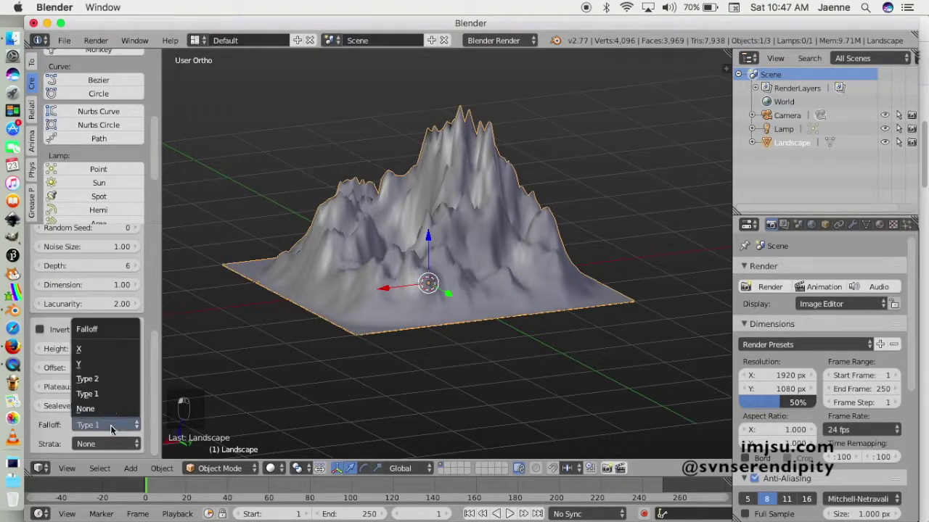
{"action": "left_click", "coordinate": [104, 378]}
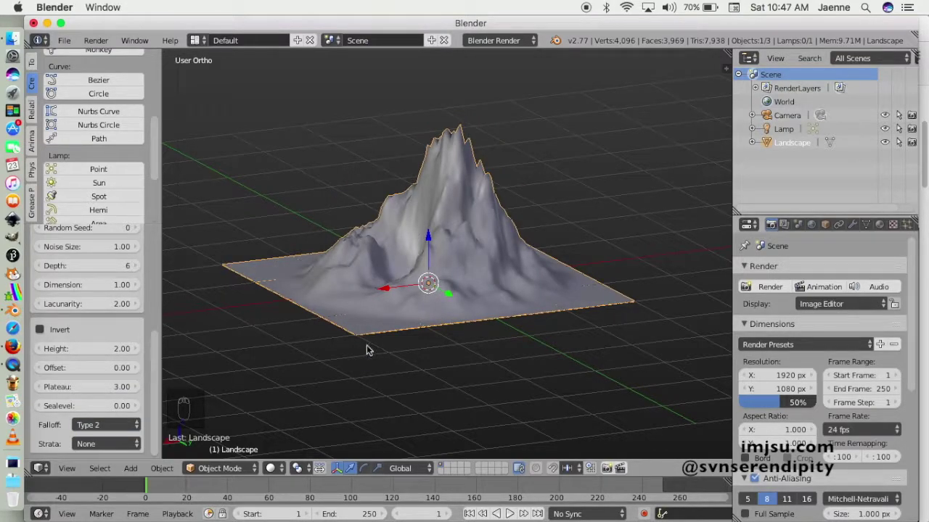
{"action": "middle_click_drag", "start_coordinate": [290, 381], "coordinate": [328, 363]}
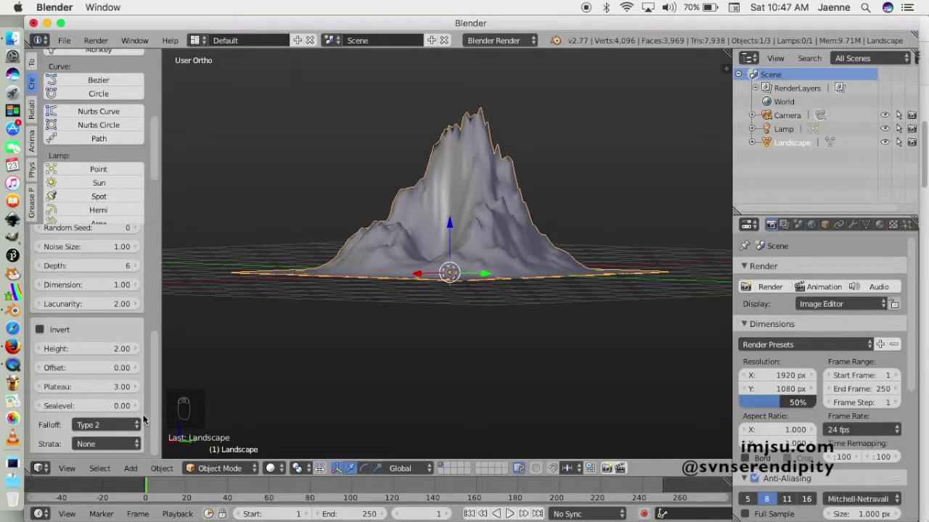
{"action": "left_click", "coordinate": [116, 425]}
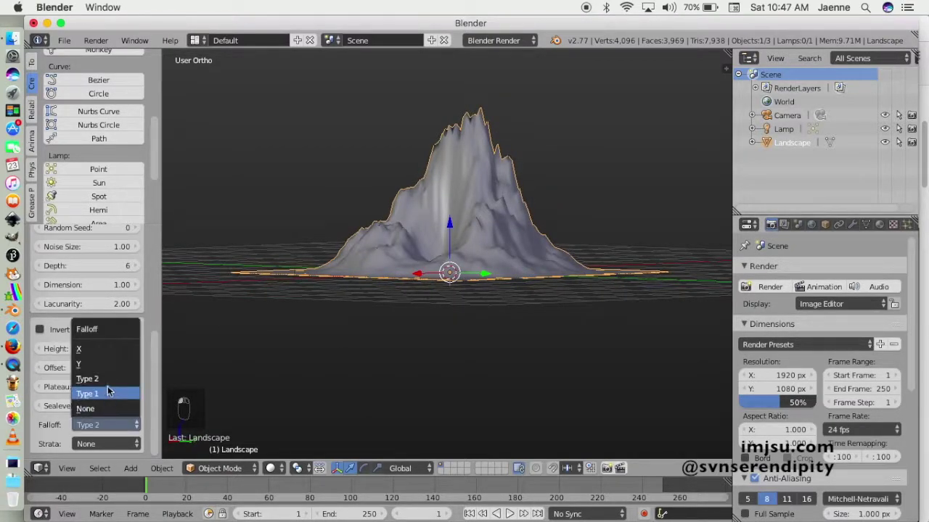
{"action": "left_click", "coordinate": [106, 393]}
{"action": "middle_click_drag", "start_coordinate": [501, 365], "coordinate": [508, 406]}
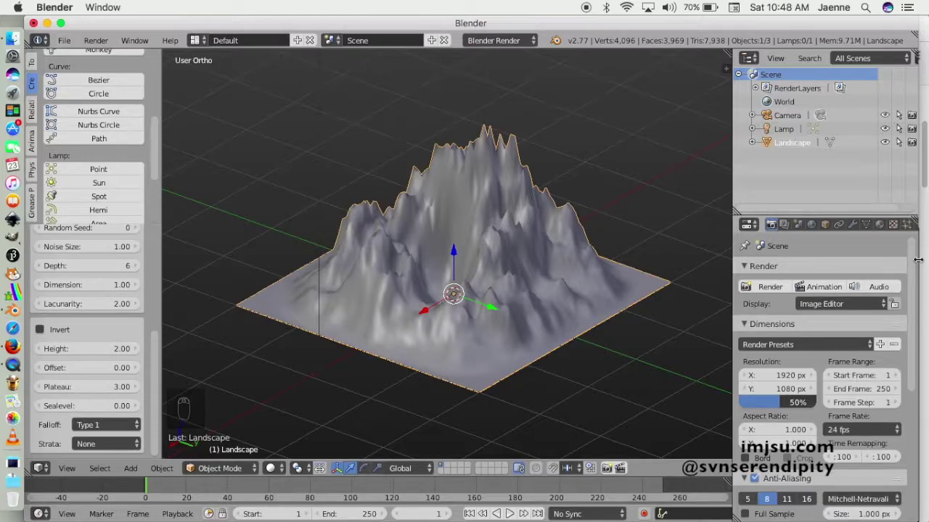
{"action": "middle_click_drag", "start_coordinate": [290, 353], "coordinate": [240, 329]}
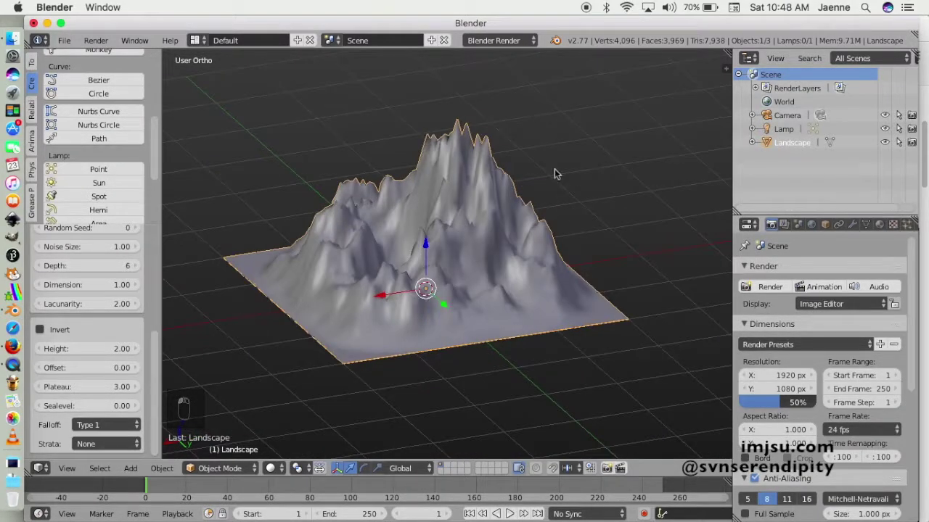
{"action": "middle_click_drag", "start_coordinate": [269, 301], "coordinate": [537, 104]}
{"action": "middle_click_drag", "start_coordinate": [499, 142], "coordinate": [525, 166]}
{"action": "middle_click_drag", "start_coordinate": [508, 226], "coordinate": [424, 206]}
{"action": "middle_click_drag", "start_coordinate": [609, 342], "coordinate": [489, 365]}
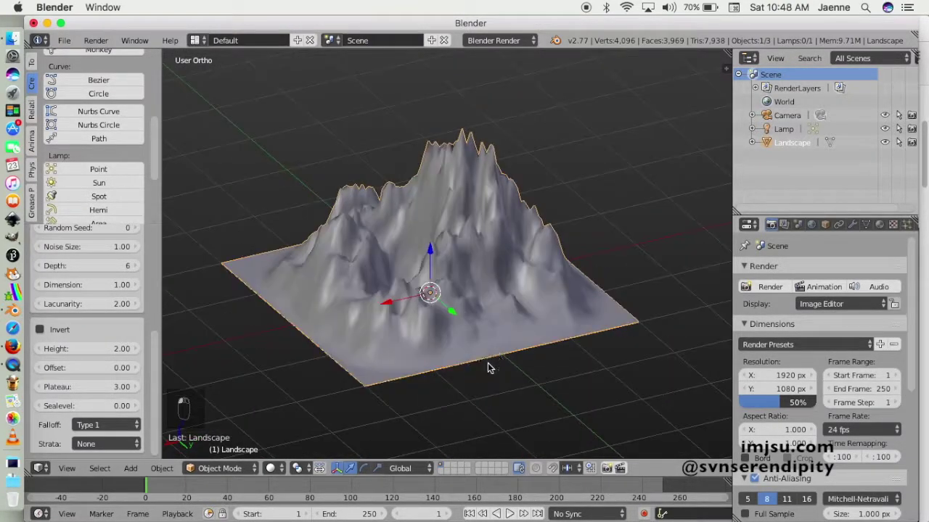
Step: Add a Subdivision Surface modifier to the landscape and set its view subdivisions to 2
{"action": "left_click_drag", "start_coordinate": [917, 228], "coordinate": [927, 227]}
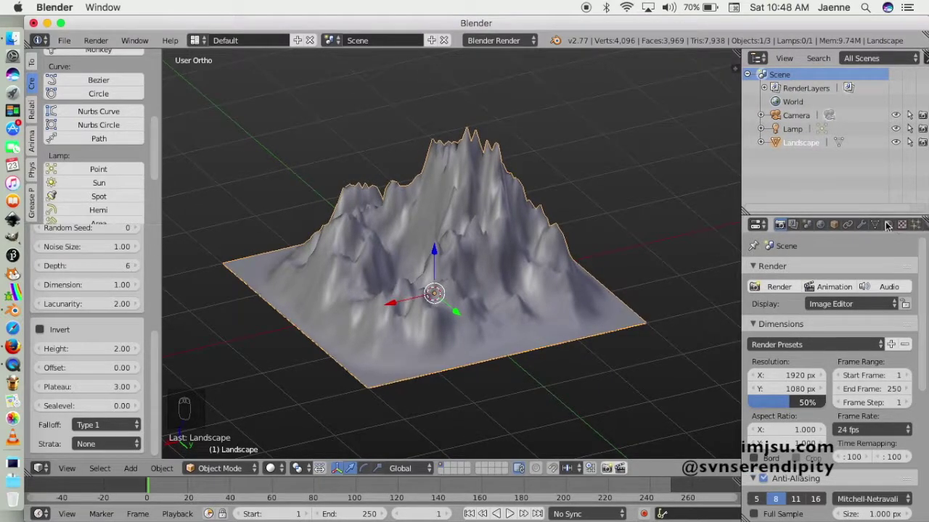
{"action": "left_click", "coordinate": [861, 224]}
{"action": "left_click", "coordinate": [793, 271]}
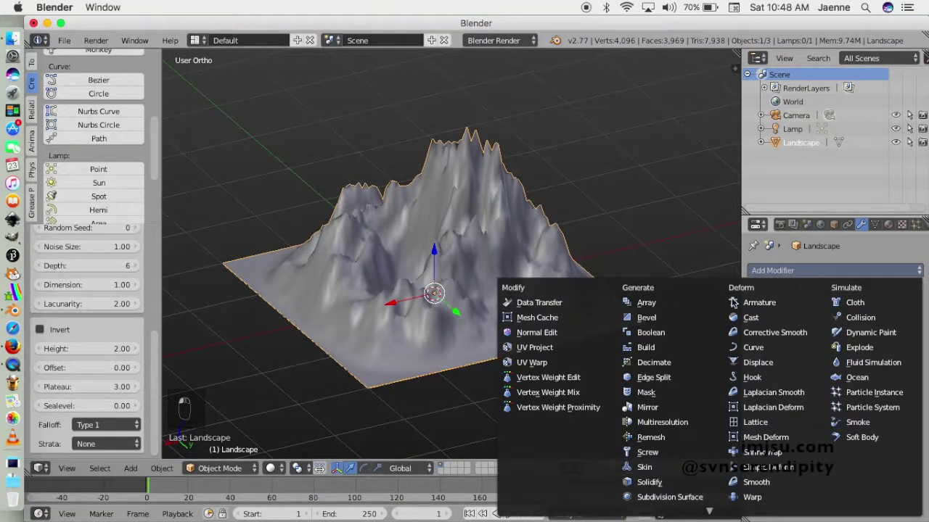
{"action": "left_click", "coordinate": [664, 497]}
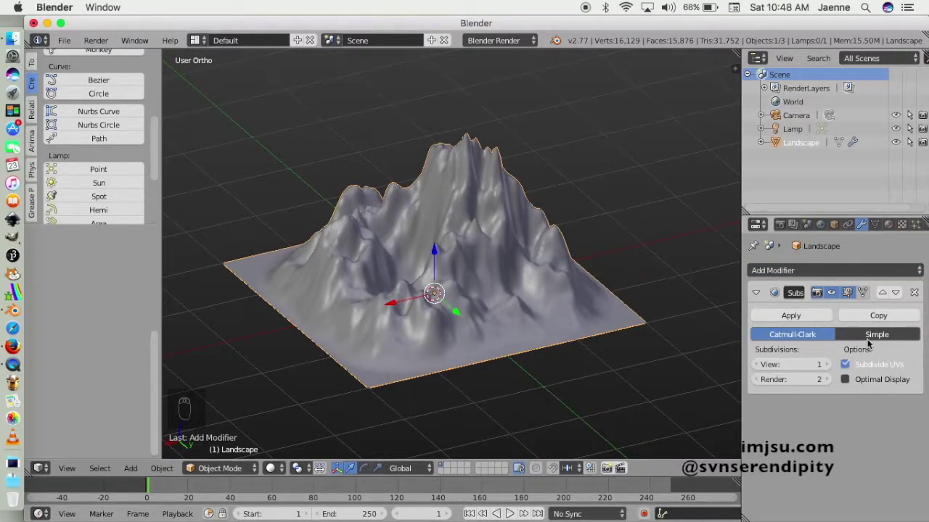
{"action": "left_click", "coordinate": [804, 365]}
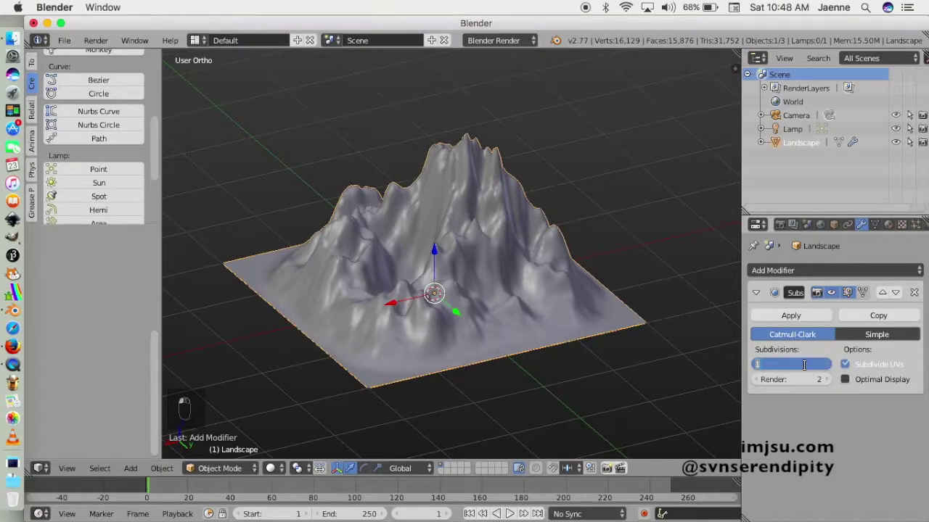
{"action": "type", "text": "2"}
{"action": "key", "text": "Return"}
{"action": "middle_click_drag", "start_coordinate": [346, 362], "coordinate": [450, 345]}
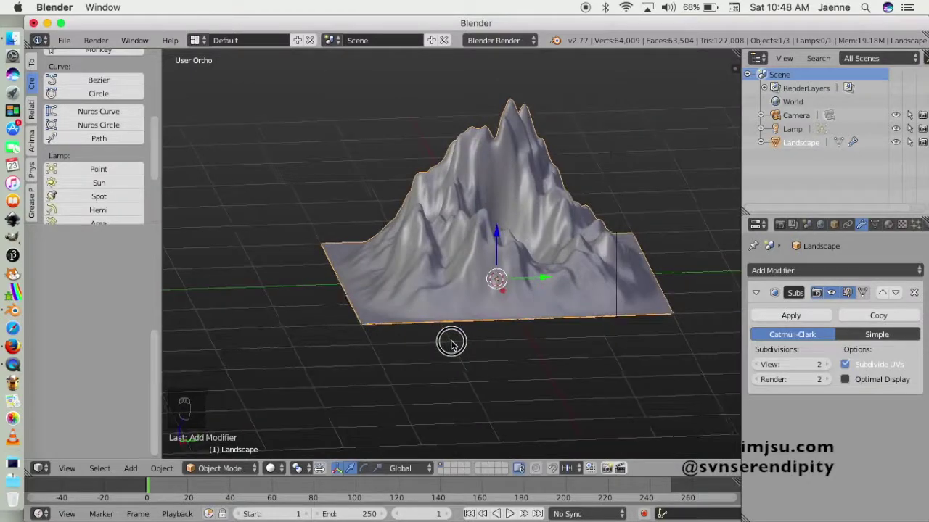
{"action": "middle_click_drag", "start_coordinate": [583, 320], "coordinate": [446, 351]}
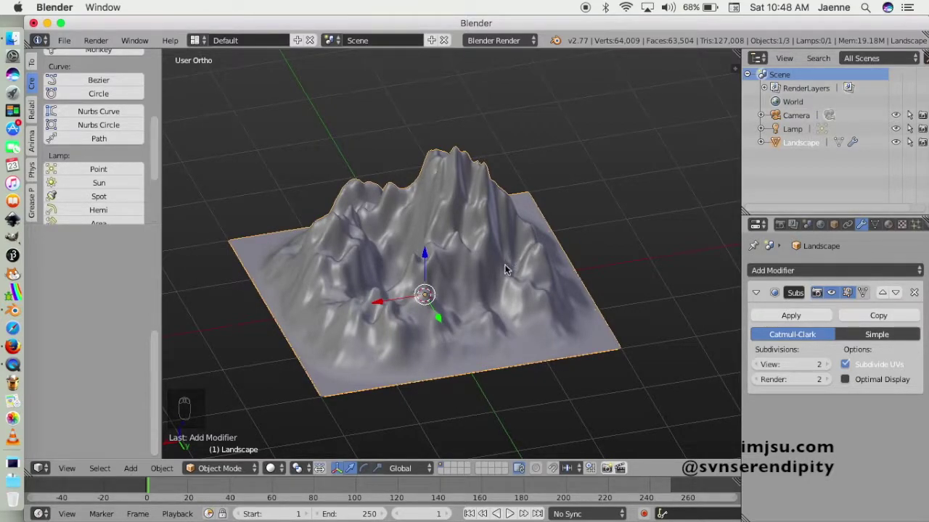
Step: Put the landscape mesh into Edit Mode with vertex selection and deselect all its vertices
{"action": "key", "text": "Tab"}
{"action": "middle_click_drag", "start_coordinate": [224, 334], "coordinate": [518, 288]}
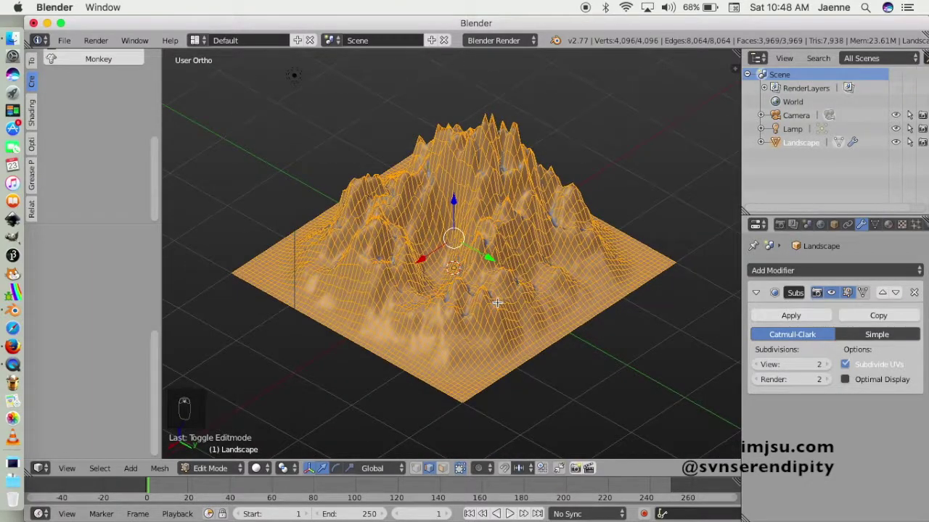
{"action": "key", "text": "ctrl+Tab"}
{"action": "left_click", "coordinate": [471, 304]}
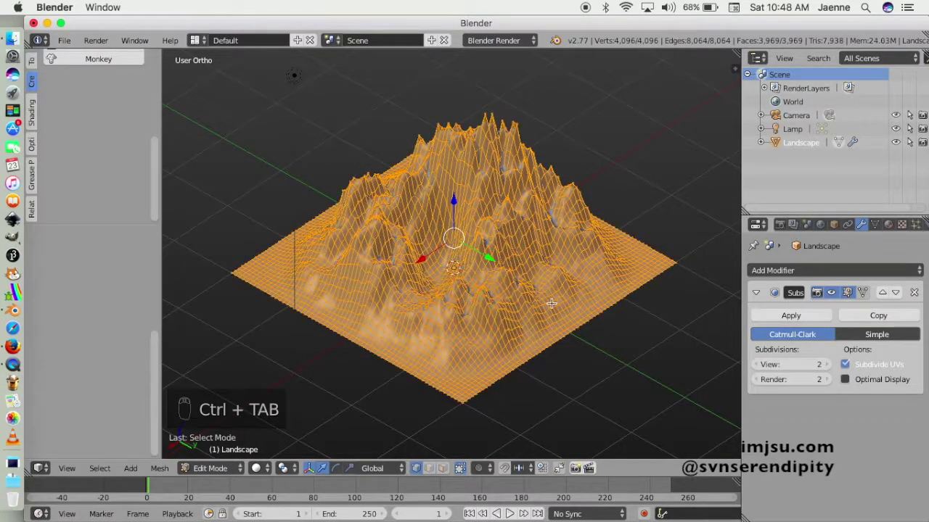
{"action": "key", "text": "a"}
{"action": "middle_click_drag", "start_coordinate": [522, 341], "coordinate": [622, 249]}
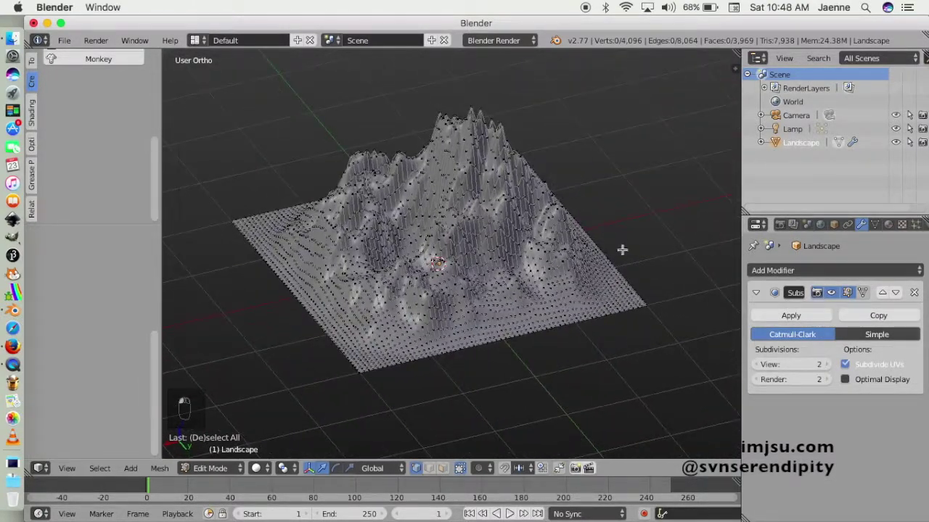
{"action": "middle_click_drag", "start_coordinate": [464, 297], "coordinate": [517, 293]}
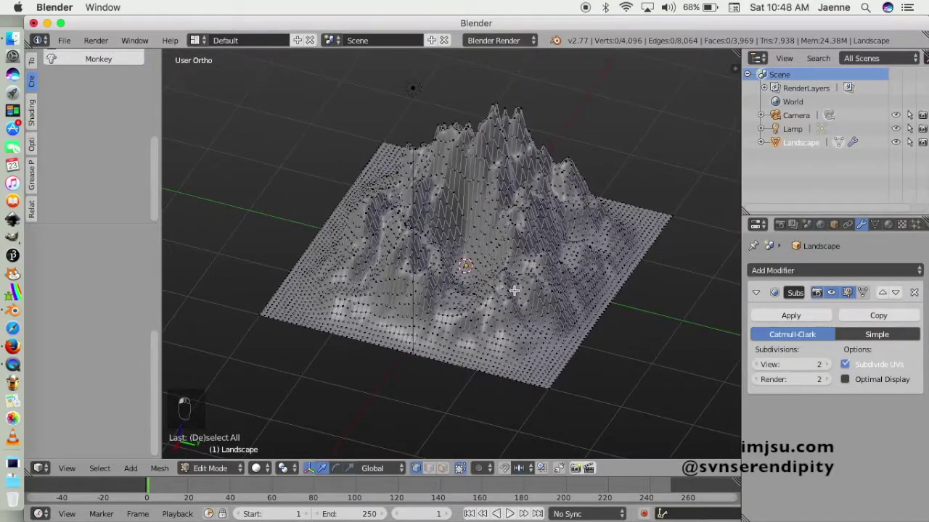
Step: Enable proportional editing for the landscape mesh with the Smooth falloff
{"action": "key", "text": "c"}
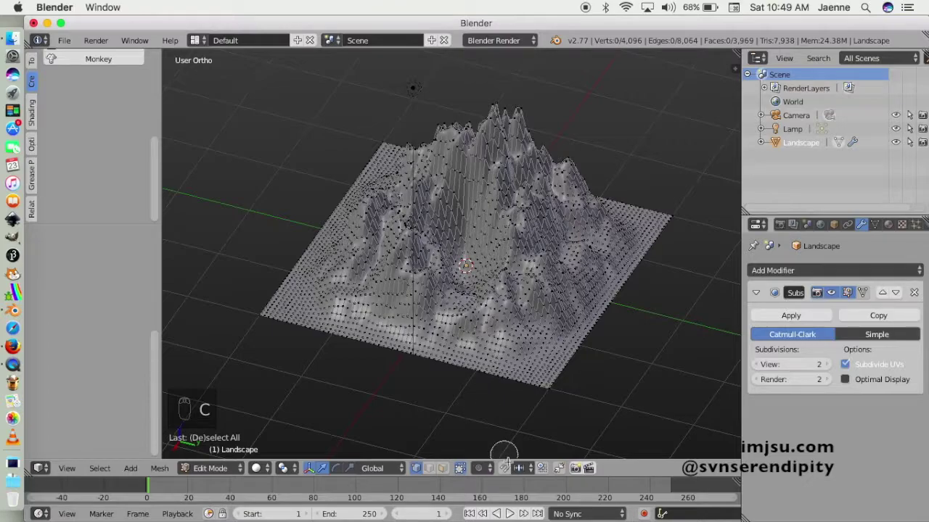
{"action": "key", "text": "Escape"}
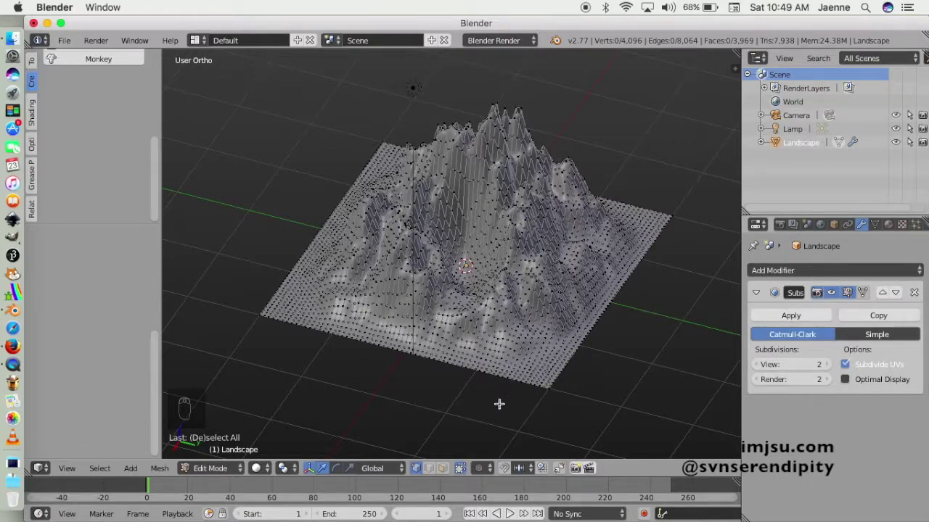
{"action": "left_click", "coordinate": [483, 467]}
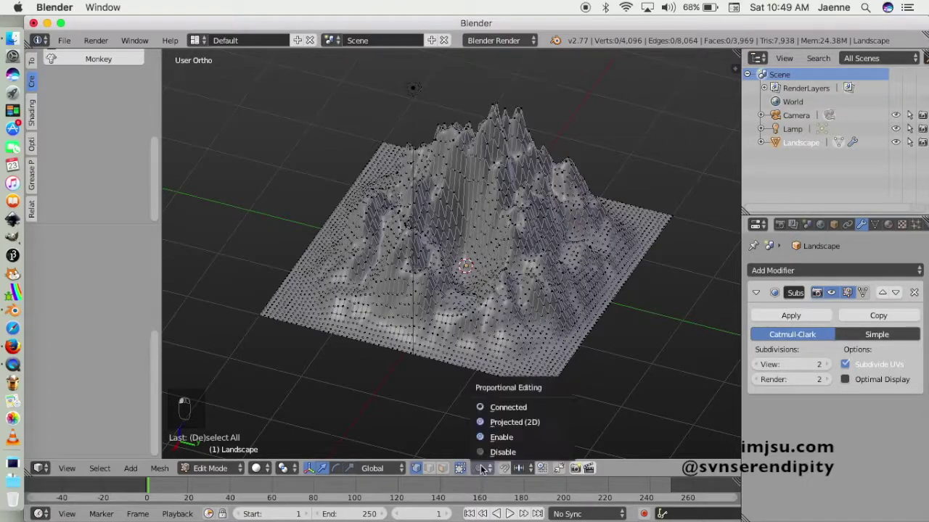
{"action": "left_click", "coordinate": [512, 438]}
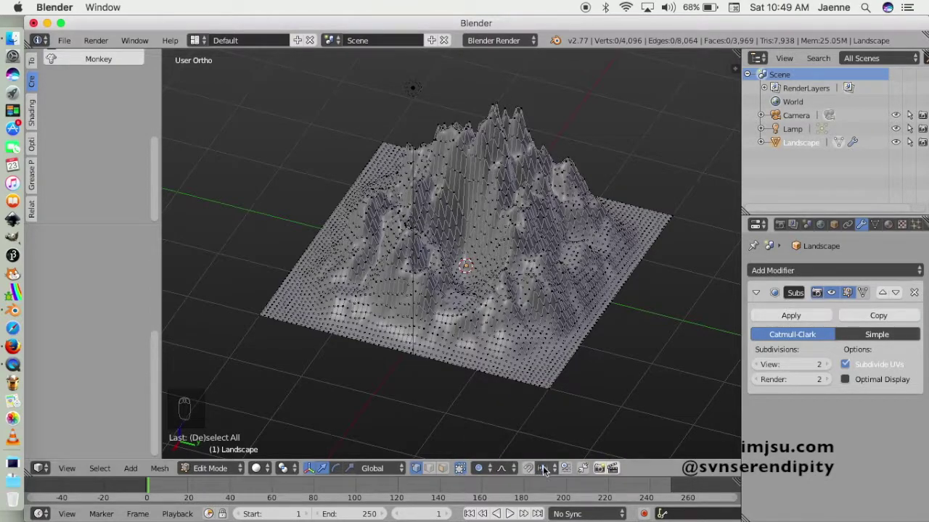
{"action": "left_click", "coordinate": [506, 468]}
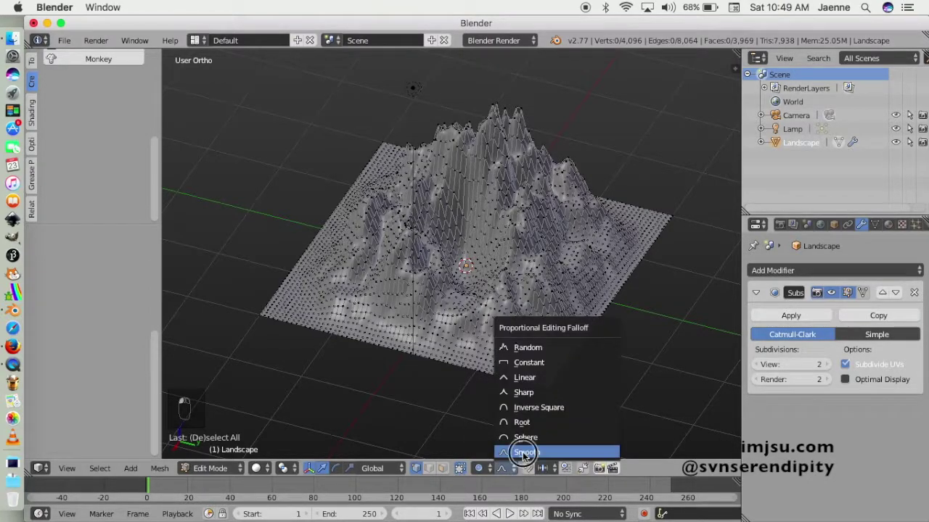
{"action": "left_click", "coordinate": [524, 453]}
Step: Circle-select a patch of vertices near the mountain's centre and raise it about 0.5 along Z with a proportional size of 0.35
{"action": "key", "text": "c"}
{"action": "left_click_drag", "start_coordinate": [468, 278], "coordinate": [484, 296]}
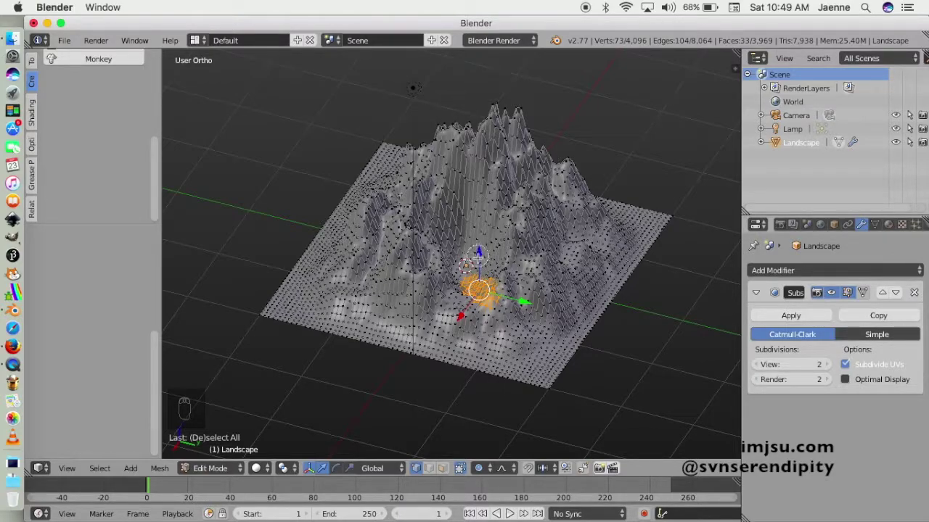
{"action": "mouse_move", "coordinate": [477, 290]}
{"action": "left_mouse_down"}
{"action": "mouse_move", "coordinate": [479, 249]}
{"action": "mouse_move", "coordinate": [478, 281]}
{"action": "left_mouse_up"}
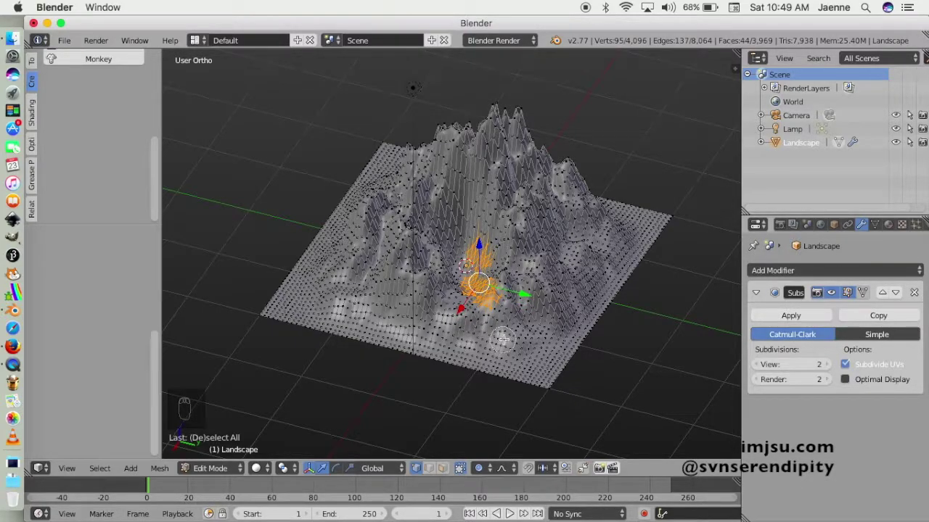
{"action": "key", "text": "Escape"}
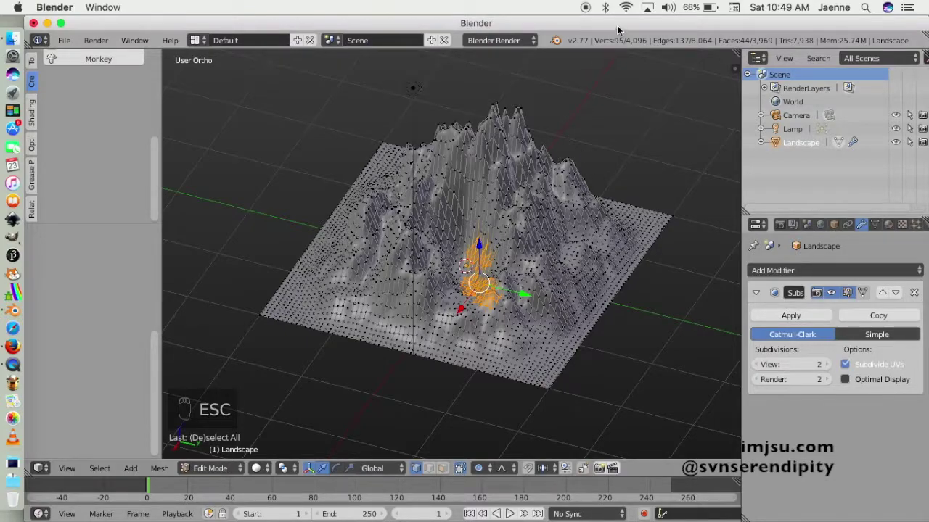
{"action": "key", "text": "g"}
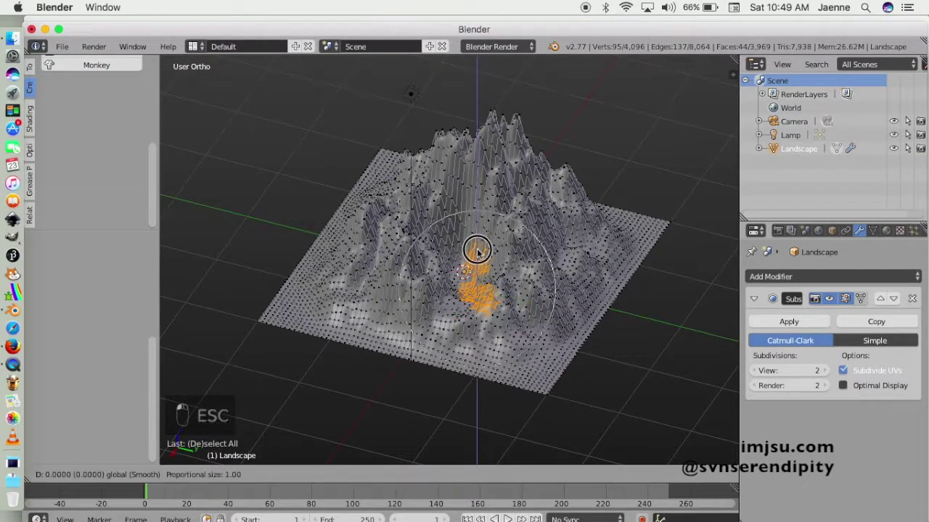
{"action": "scroll", "coordinate": [477, 243], "scroll_direction": "down", "scroll_amount": 6}
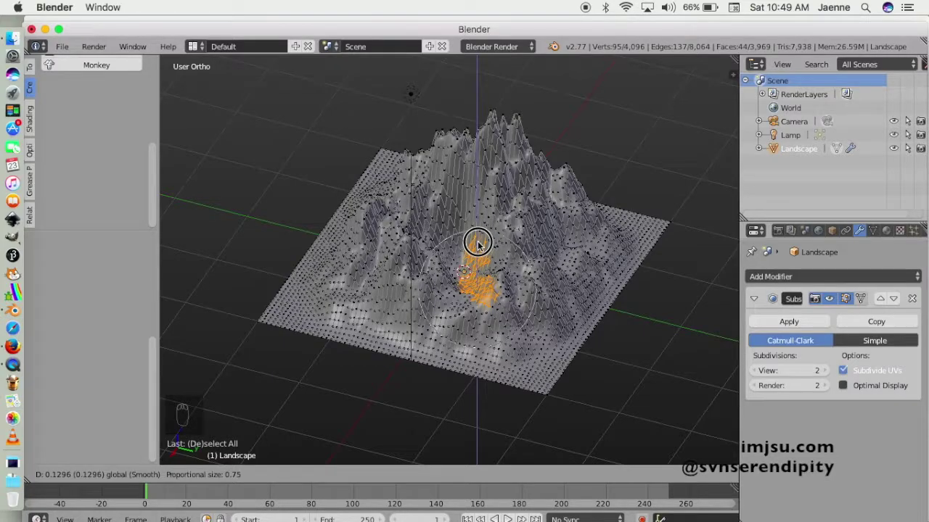
{"action": "scroll", "coordinate": [478, 229], "scroll_direction": "down", "scroll_amount": 2}
{"action": "scroll", "coordinate": [477, 223], "scroll_direction": "down", "scroll_amount": 1}
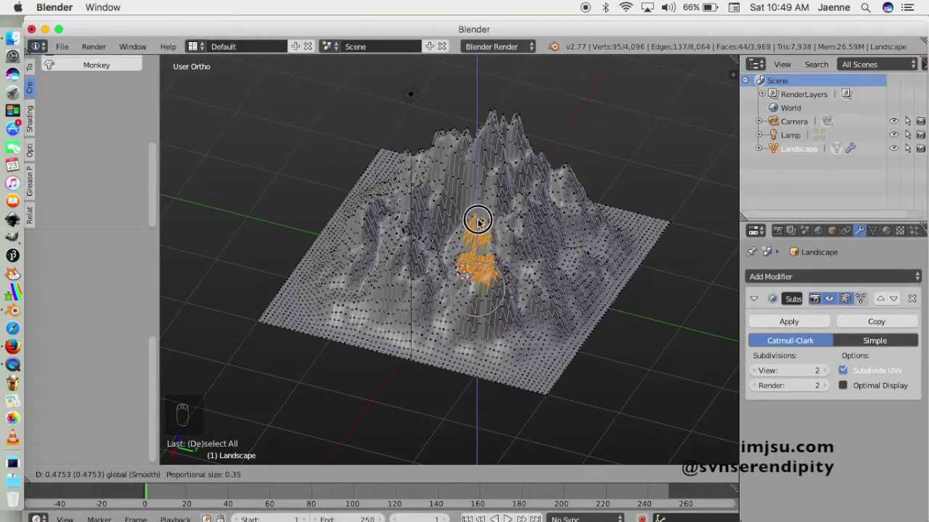
{"action": "left_click_drag", "start_coordinate": [475, 215], "coordinate": [476, 212]}
Step: Deselect everything, select scattered vertices on the slope beneath the highest peaks, and lower them along Z with a proportional size of about 0.39
{"action": "middle_click_drag", "start_coordinate": [564, 369], "coordinate": [483, 218]}
{"action": "middle_click_drag", "start_coordinate": [423, 255], "coordinate": [476, 239]}
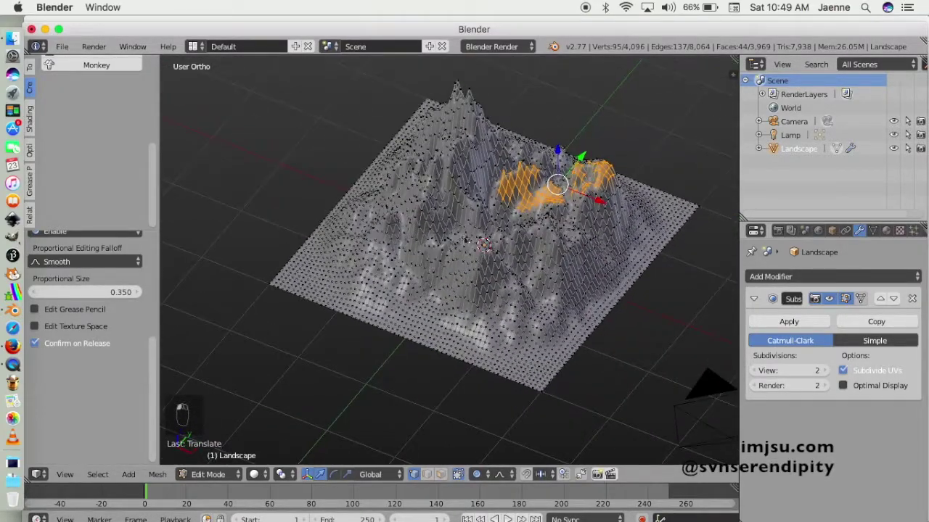
{"action": "key", "text": "a"}
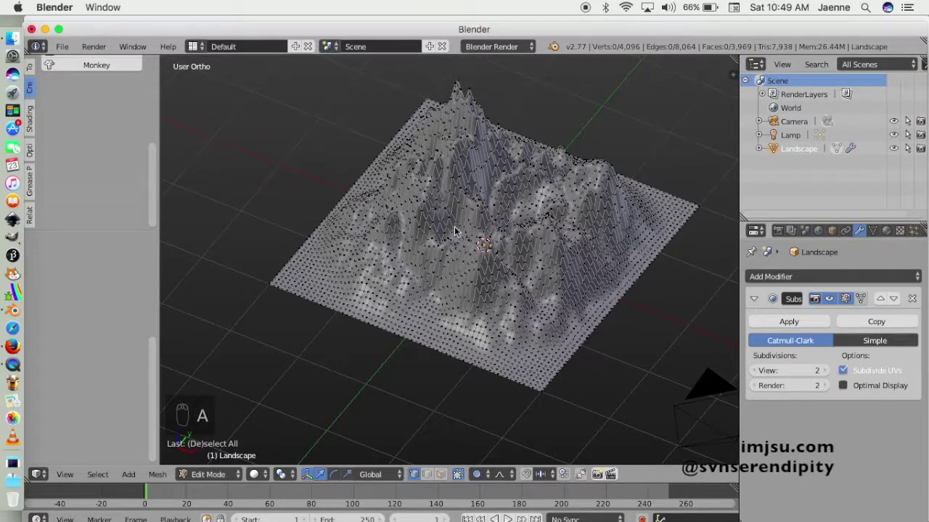
{"action": "right_click", "coordinate": [450, 196], "text": "shift"}
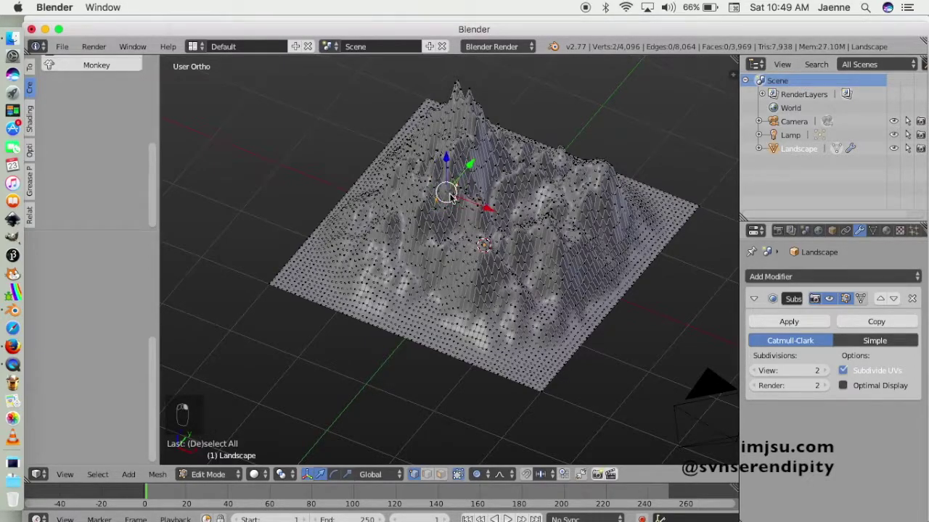
{"action": "middle_click_drag", "start_coordinate": [407, 178], "coordinate": [443, 151]}
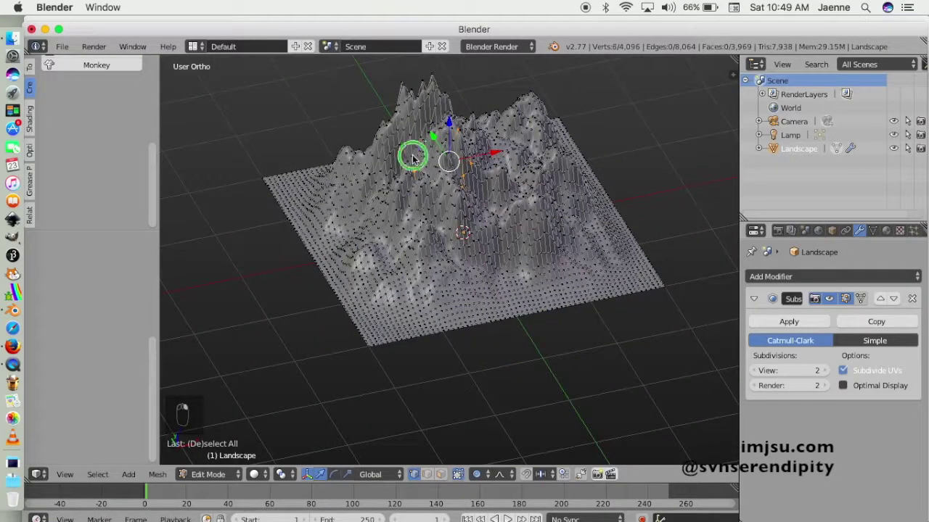
{"action": "right_click", "coordinate": [416, 191], "text": "shift"}
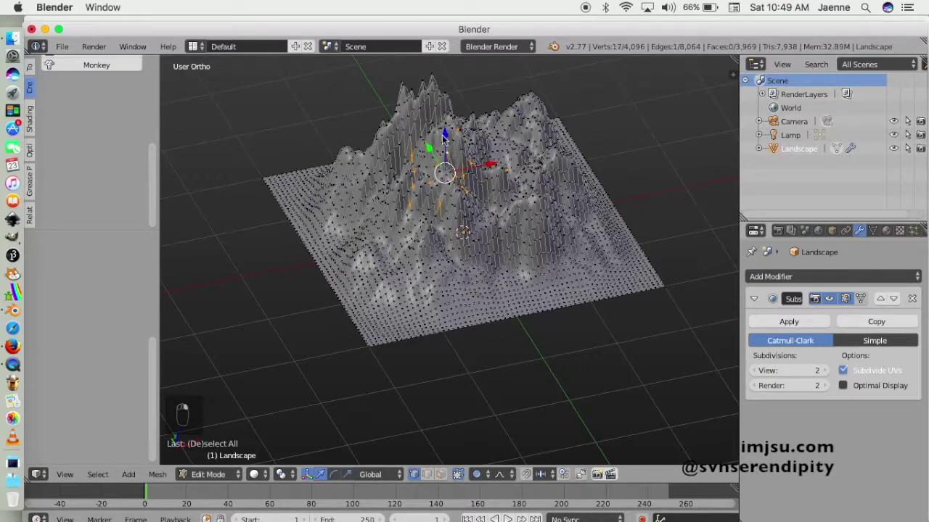
{"action": "middle_click_drag", "start_coordinate": [551, 260], "coordinate": [472, 242]}
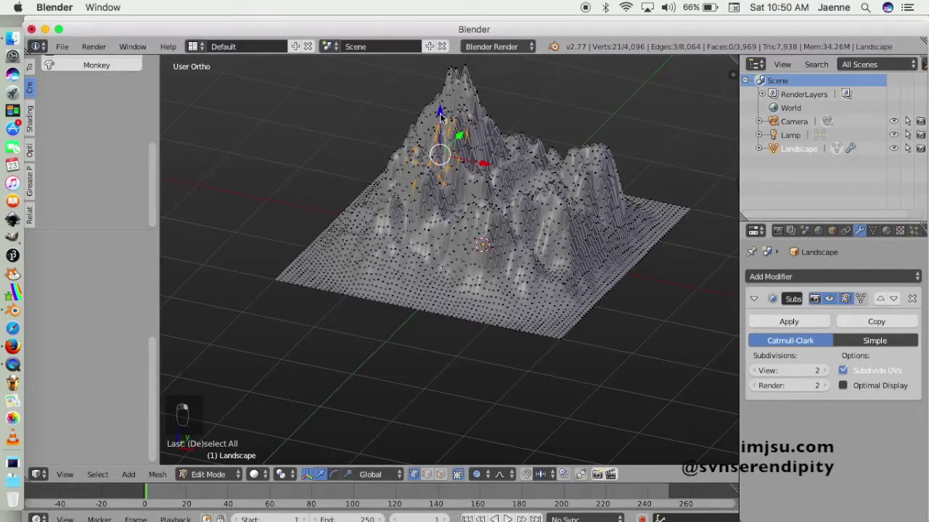
{"action": "left_click_drag", "start_coordinate": [441, 112], "coordinate": [439, 127]}
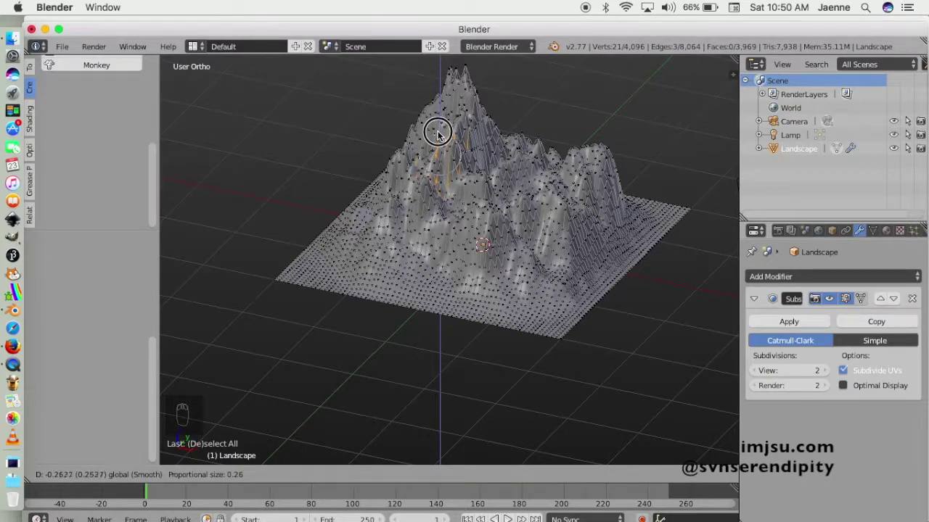
{"action": "scroll", "coordinate": [438, 133], "scroll_direction": "up", "scroll_amount": 3}
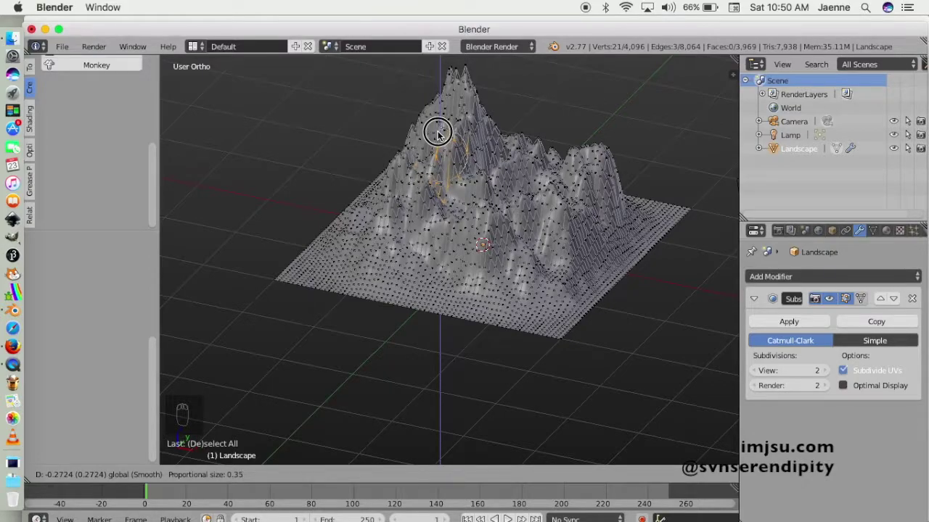
{"action": "left_click_drag", "start_coordinate": [439, 142], "coordinate": [439, 146]}
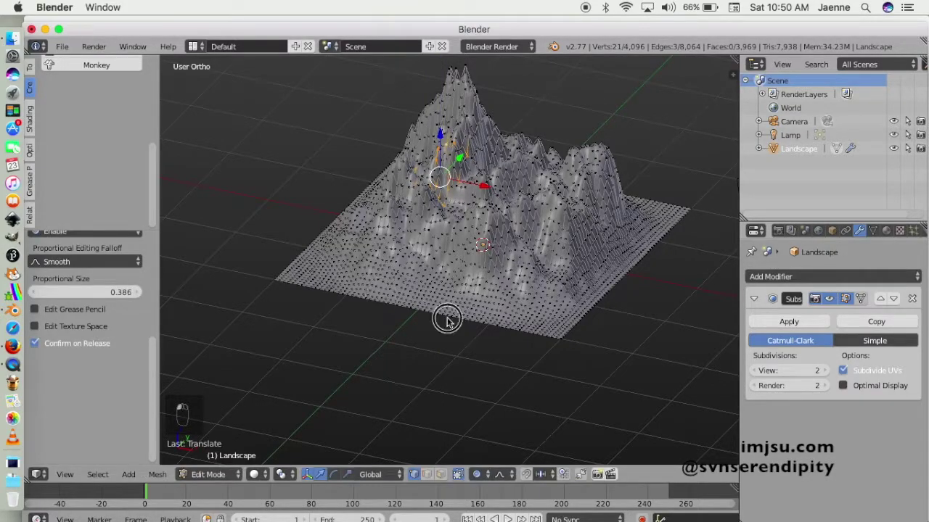
Step: Clear the selection, pick seven vertices on the ridge beside the highest peak, and lower them about 0.44 along Z with a proportional size of 0.39
{"action": "middle_click_drag", "start_coordinate": [445, 317], "coordinate": [506, 159]}
{"action": "key", "text": "a"}
{"action": "key", "text": "b"}
{"action": "left_click", "coordinate": [444, 139]}
{"action": "middle_click_drag", "start_coordinate": [529, 230], "coordinate": [468, 163]}
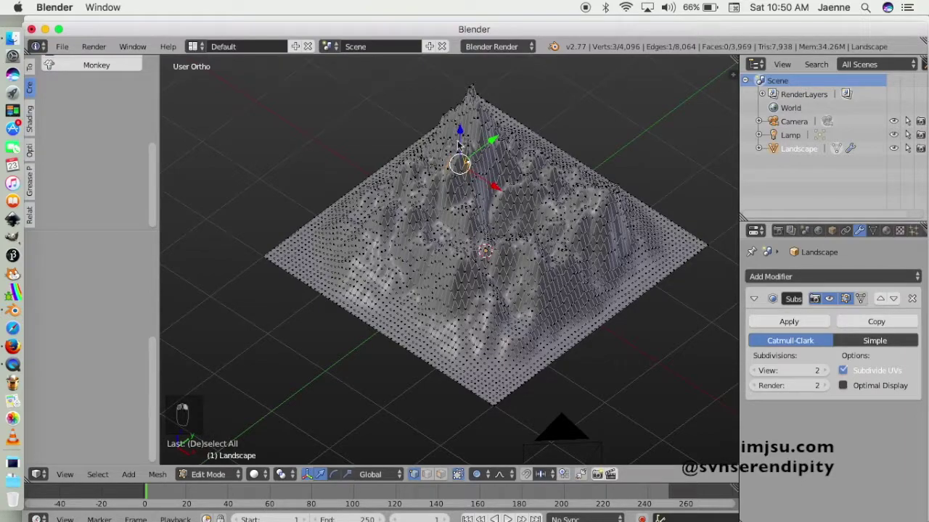
{"action": "left_click", "coordinate": [447, 180], "text": "shift"}
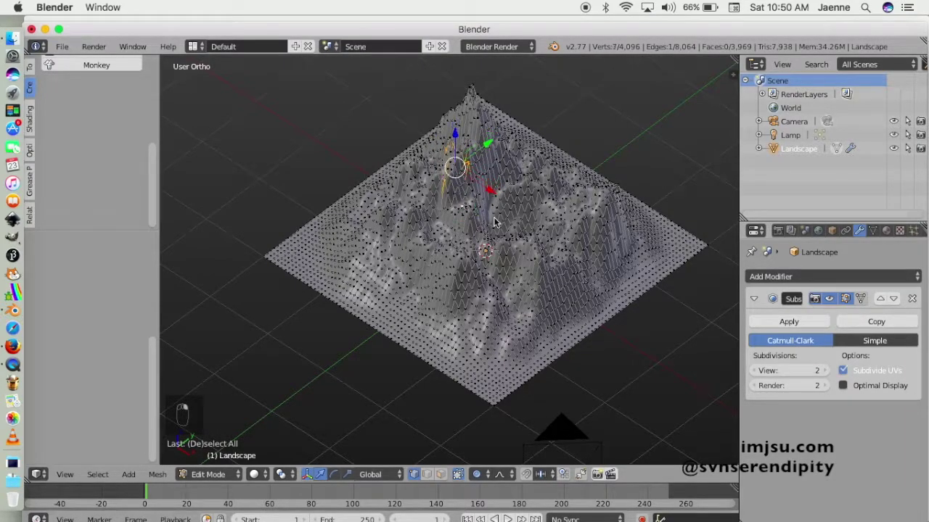
{"action": "key", "text": "g"}
{"action": "key", "text": "z"}
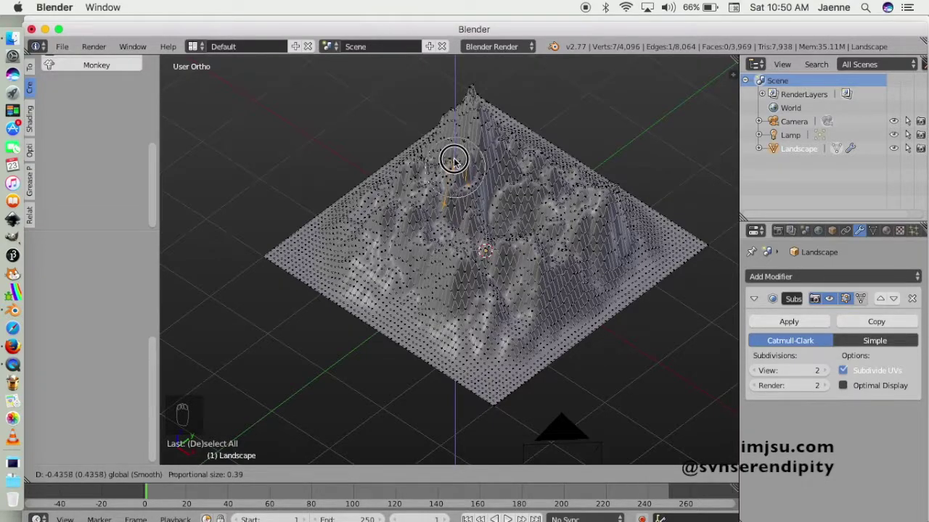
{"action": "left_click", "coordinate": [453, 156]}
Step: Deselect all, circle-select the ridge vertices on the mountain's lower front slope, and lower them along Z with a proportional size of about 0.26
{"action": "middle_click_drag", "start_coordinate": [437, 300], "coordinate": [500, 286]}
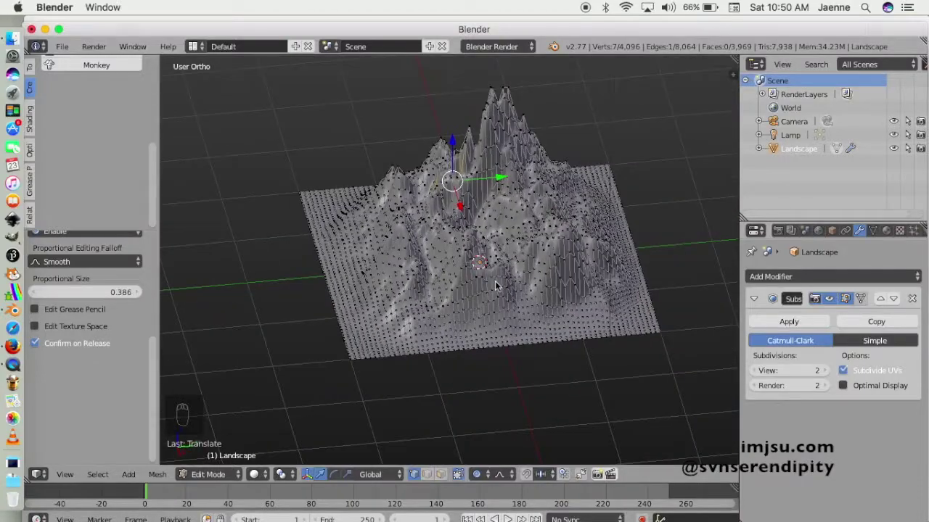
{"action": "left_click", "coordinate": [405, 328]}
{"action": "key", "text": "a"}
{"action": "key", "text": "b"}
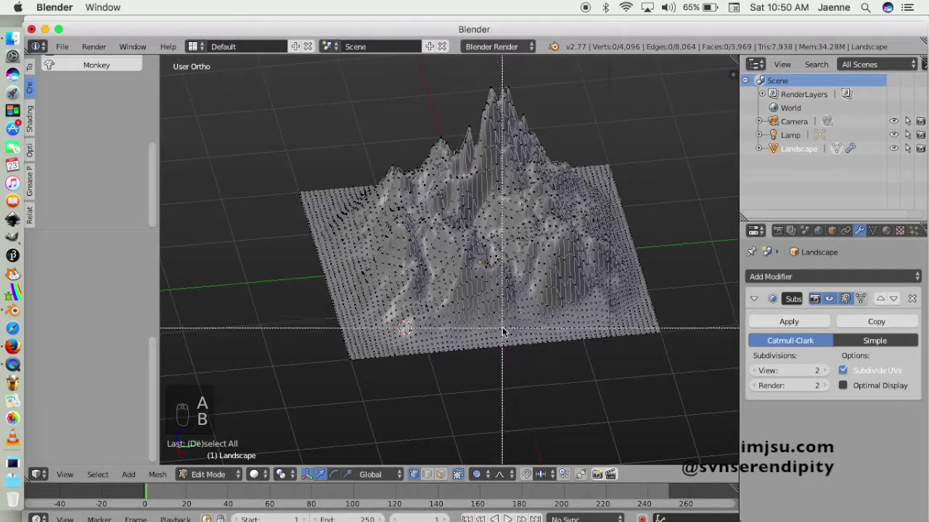
{"action": "right_click", "coordinate": [476, 339]}
{"action": "key", "text": "c"}
{"action": "left_click", "coordinate": [550, 239]}
{"action": "mouse_move", "coordinate": [550, 239]}
{"action": "left_mouse_down"}
{"action": "mouse_move", "coordinate": [564, 240]}
{"action": "mouse_move", "coordinate": [536, 246]}
{"action": "mouse_move", "coordinate": [528, 269]}
{"action": "mouse_move", "coordinate": [485, 261]}
{"action": "mouse_move", "coordinate": [533, 268]}
{"action": "left_mouse_up"}
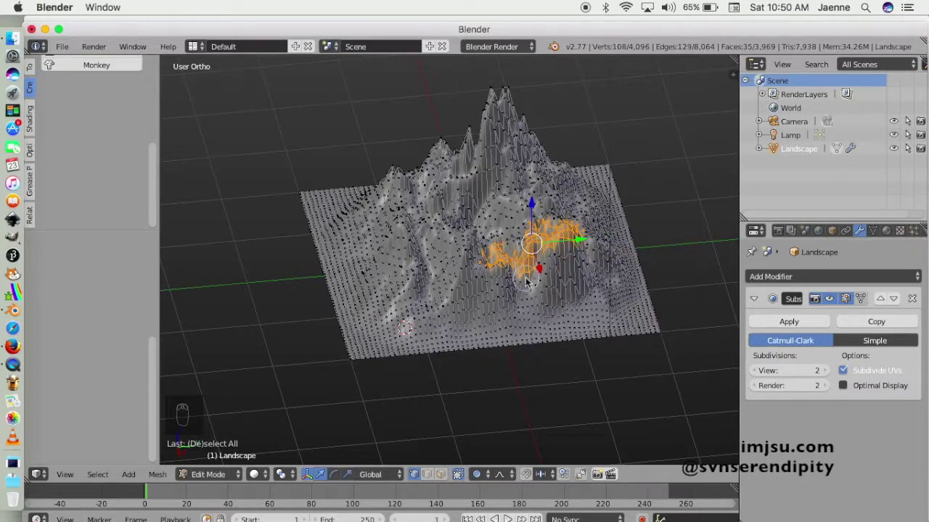
{"action": "key", "text": "g"}
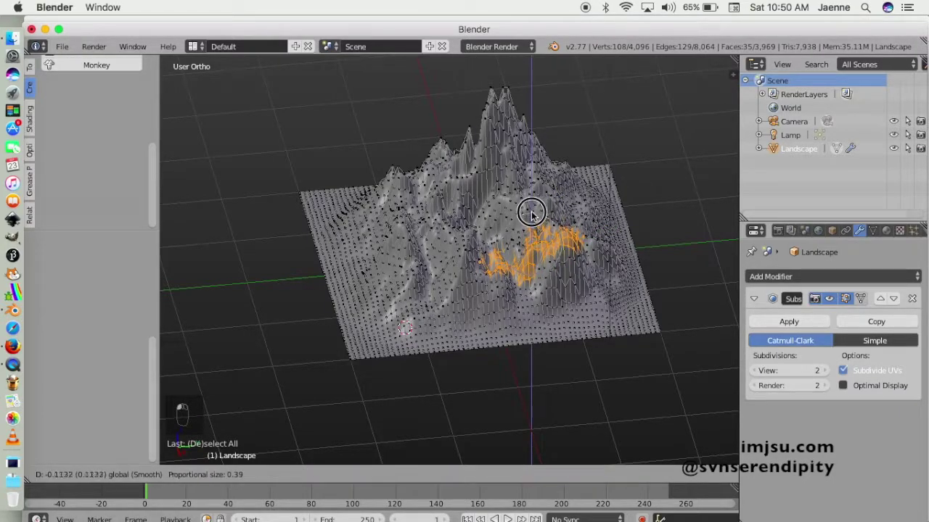
{"action": "scroll", "coordinate": [529, 223], "scroll_direction": "up", "scroll_amount": 4}
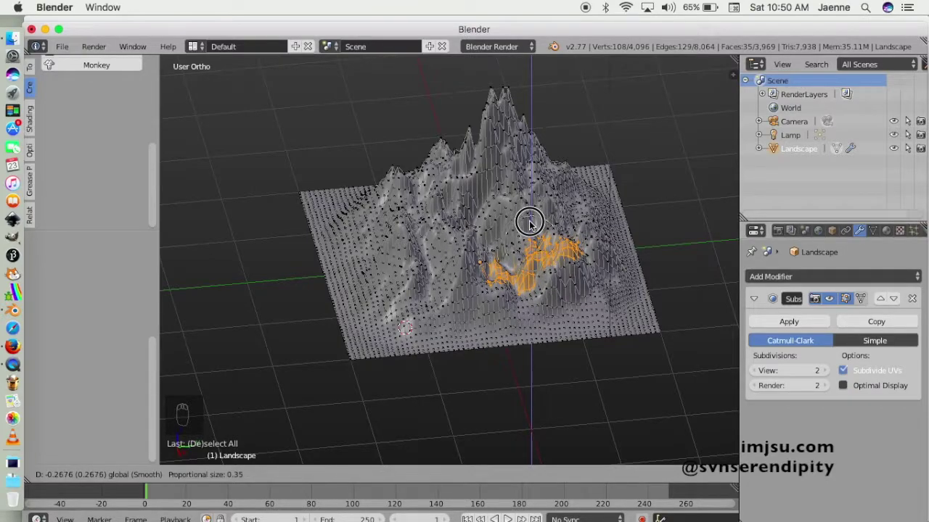
{"action": "left_click", "coordinate": [526, 229]}
Step: Circle-select a wider band of vertices across the lower front slope and lower the band along Z
{"action": "middle_click_drag", "start_coordinate": [530, 330], "coordinate": [517, 312]}
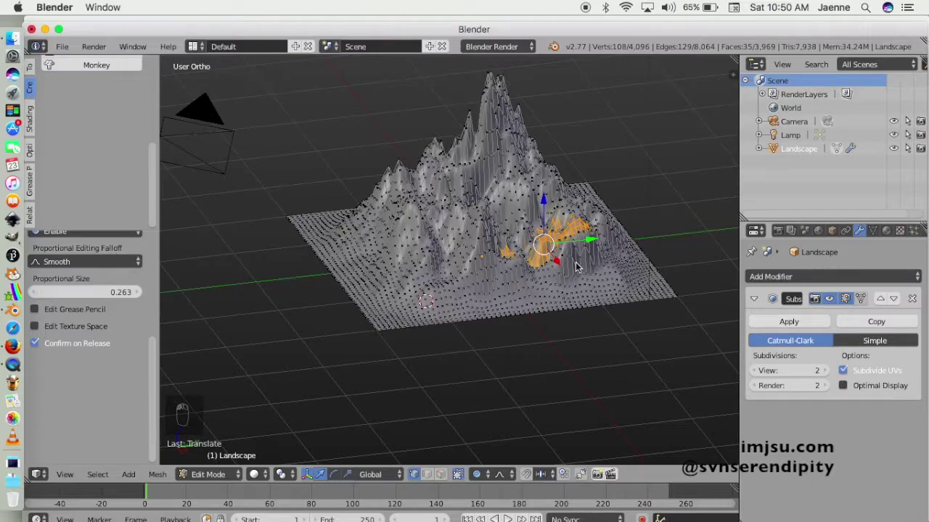
{"action": "key", "text": "a"}
{"action": "key", "text": "c"}
{"action": "mouse_move", "coordinate": [577, 254]}
{"action": "left_mouse_down"}
{"action": "mouse_move", "coordinate": [597, 221]}
{"action": "mouse_move", "coordinate": [577, 225]}
{"action": "mouse_move", "coordinate": [553, 251]}
{"action": "mouse_move", "coordinate": [478, 247]}
{"action": "left_mouse_up"}
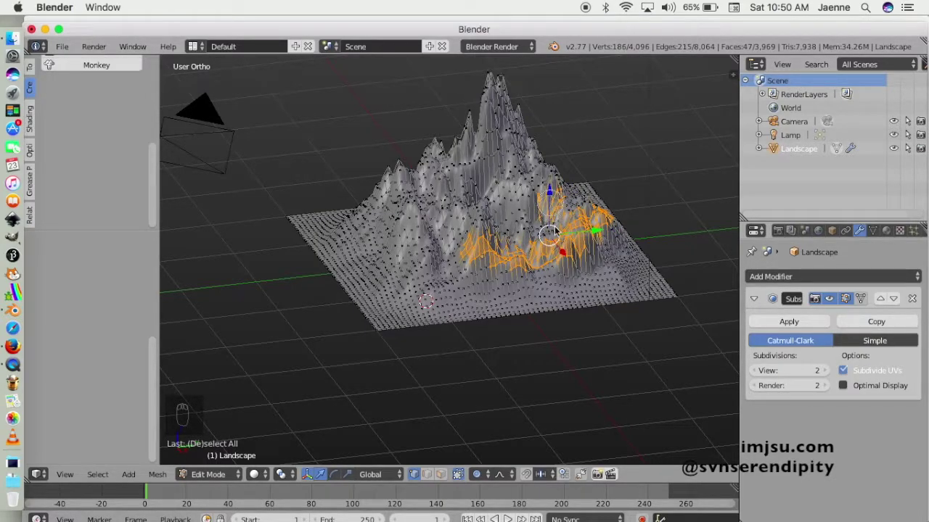
{"action": "left_click_drag", "start_coordinate": [549, 199], "coordinate": [550, 209]}
{"action": "left_click_drag", "start_coordinate": [575, 247], "coordinate": [575, 251]}
{"action": "middle_click_drag", "start_coordinate": [564, 332], "coordinate": [539, 335]}
Step: Deselect all, select nine scattered vertices around the mountain's central hollow, and lower them along Z with a proportional size of 1.00
{"action": "key", "text": "a"}
{"action": "middle_click_drag", "start_coordinate": [343, 368], "coordinate": [408, 282]}
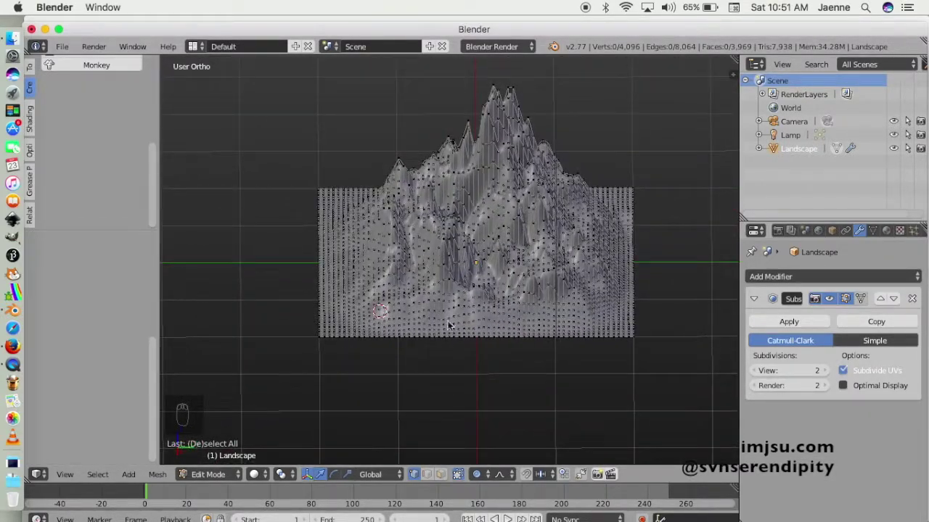
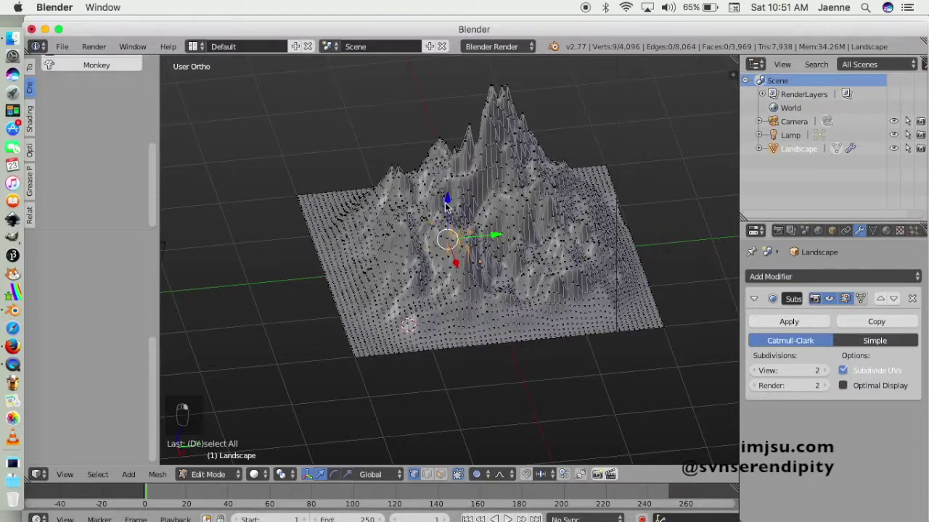
{"action": "left_click_drag", "start_coordinate": [448, 201], "coordinate": [448, 209]}
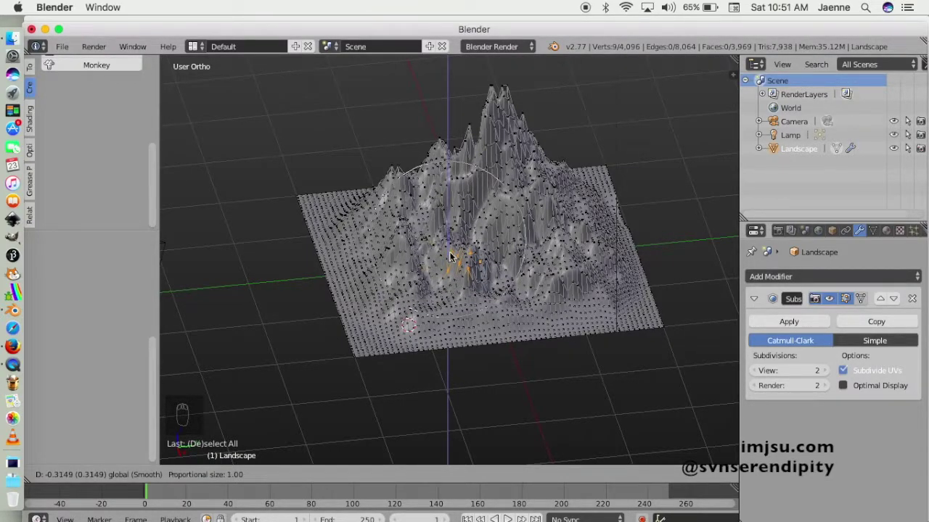
{"action": "left_click_drag", "start_coordinate": [450, 256], "coordinate": [476, 317]}
Step: Switch the landscape to Object Mode and examine the smoothed mountain's shape from several angles
{"action": "middle_click_drag", "start_coordinate": [477, 317], "coordinate": [309, 316]}
{"action": "key", "text": "Escape"}
{"action": "key", "text": "Escape"}
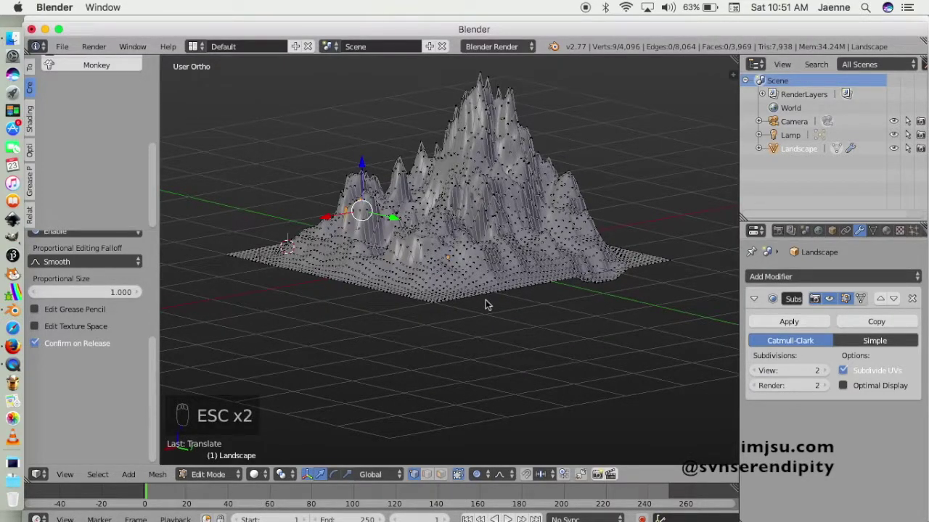
{"action": "key", "text": "Tab"}
{"action": "middle_click_drag", "start_coordinate": [368, 348], "coordinate": [344, 345]}
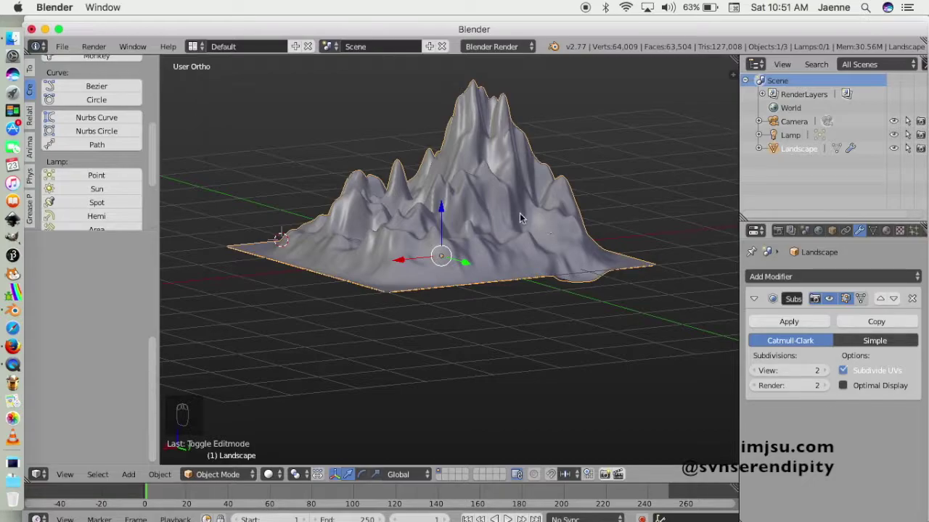
{"action": "middle_click_drag", "start_coordinate": [414, 304], "coordinate": [373, 336]}
Step: Put the landscape back into Edit Mode and change the selection mode to faces
{"action": "key", "text": "Tab"}
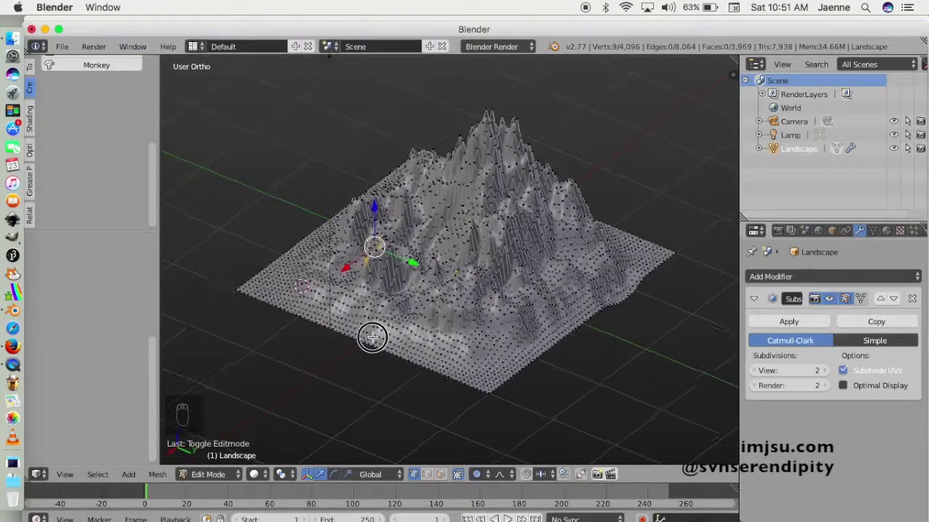
{"action": "scroll", "coordinate": [496, 248], "scroll_direction": "down", "scroll_amount": 2}
{"action": "scroll", "coordinate": [496, 249], "scroll_direction": "up", "scroll_amount": 4}
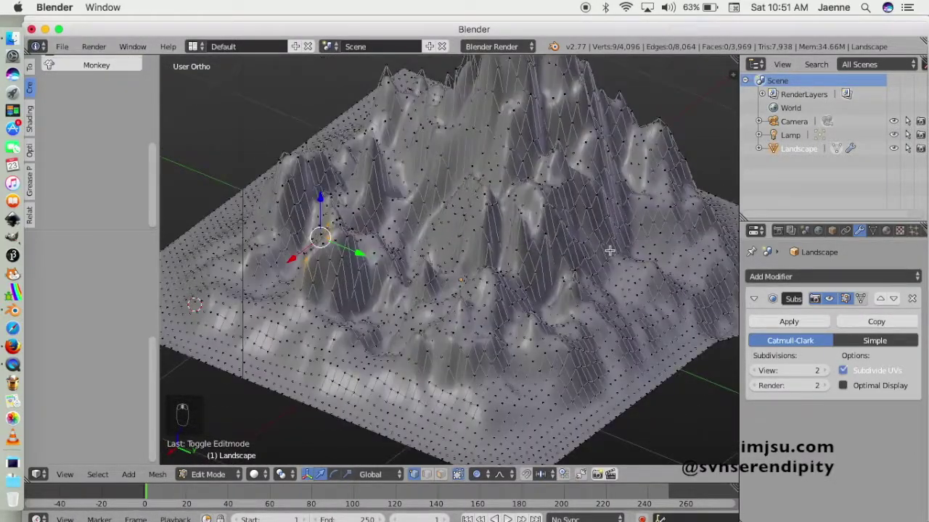
{"action": "scroll", "coordinate": [592, 267], "scroll_direction": "up", "scroll_amount": 2}
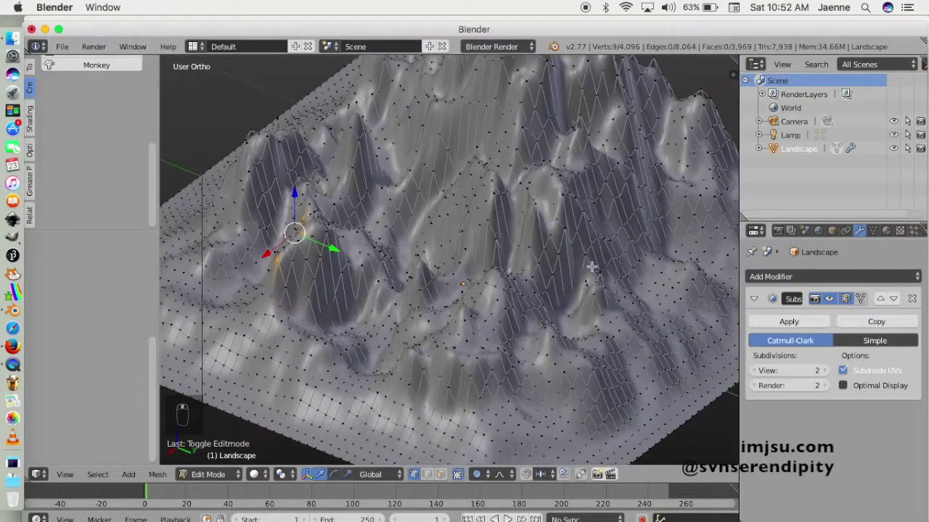
{"action": "key", "text": "ctrl+Tab"}
{"action": "left_click", "coordinate": [550, 295]}
{"action": "scroll", "coordinate": [626, 265], "scroll_direction": "down", "scroll_amount": 3}
{"action": "scroll", "coordinate": [628, 265], "scroll_direction": "up", "scroll_amount": 3}
Step: Select four adjoining faces on the steep side of the ridge near the mountain's middle and subdivide them
{"action": "middle_click_drag", "start_coordinate": [628, 266], "coordinate": [560, 254]}
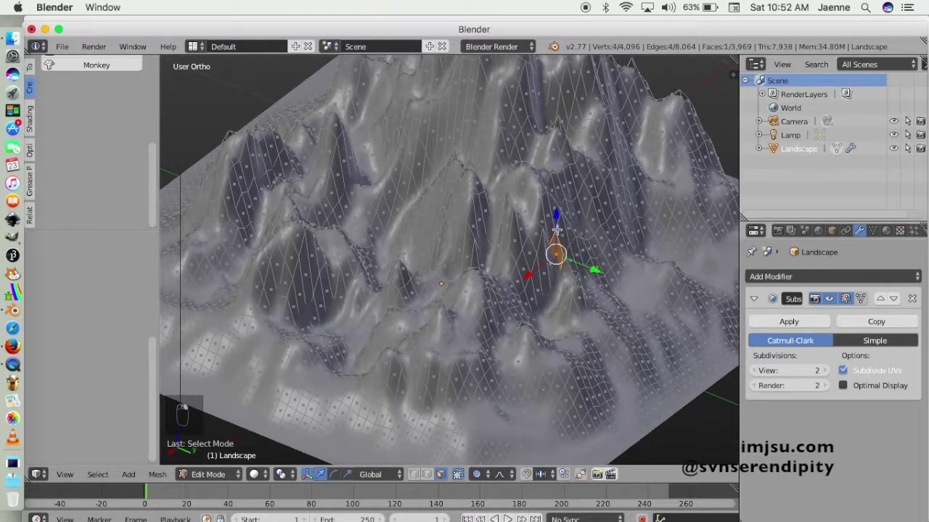
{"action": "right_click", "coordinate": [547, 219], "text": "shift"}
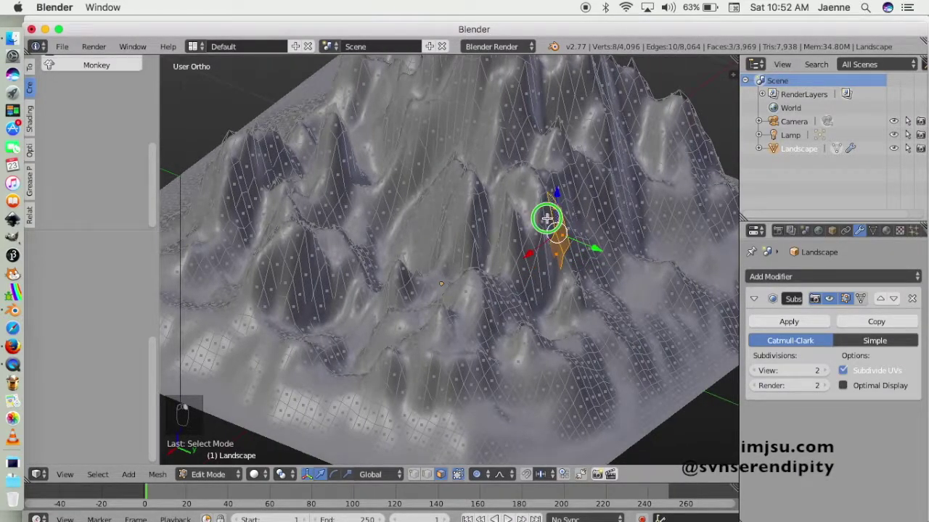
{"action": "scroll", "coordinate": [556, 227], "scroll_direction": "up", "scroll_amount": 3}
{"action": "key", "text": "w"}
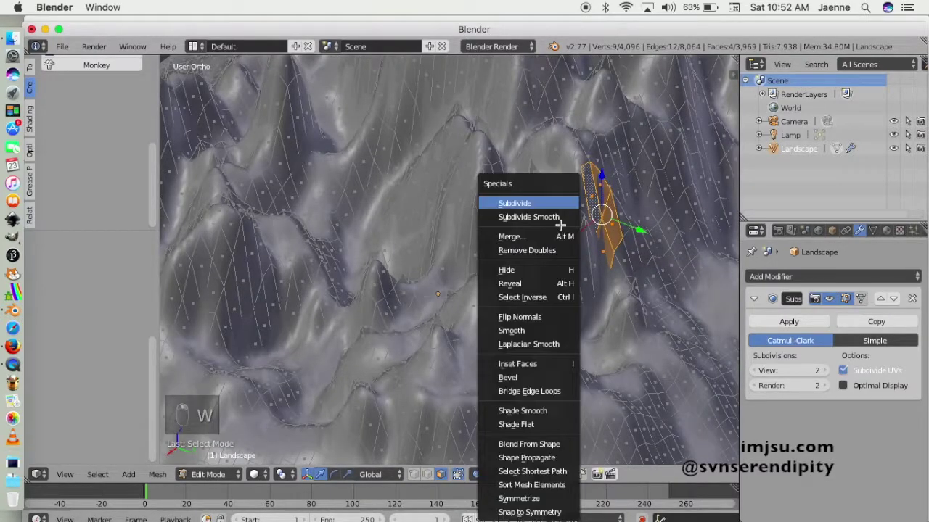
{"action": "left_click", "coordinate": [540, 204]}
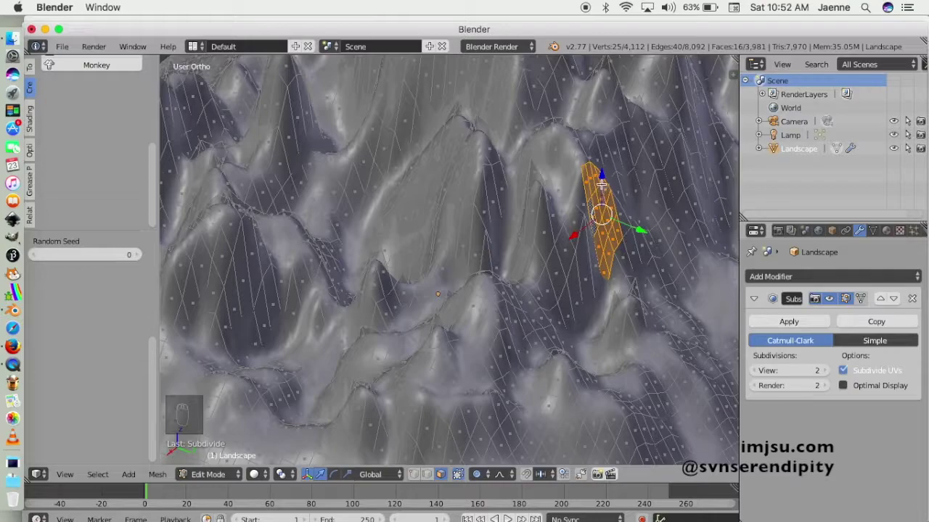
Step: Raise the subdivided faces about 0.16 along Z with a proportional size of about 0.24
{"action": "left_click_drag", "start_coordinate": [600, 183], "coordinate": [604, 175]}
{"action": "scroll", "coordinate": [604, 175], "scroll_direction": "down", "scroll_amount": 6}
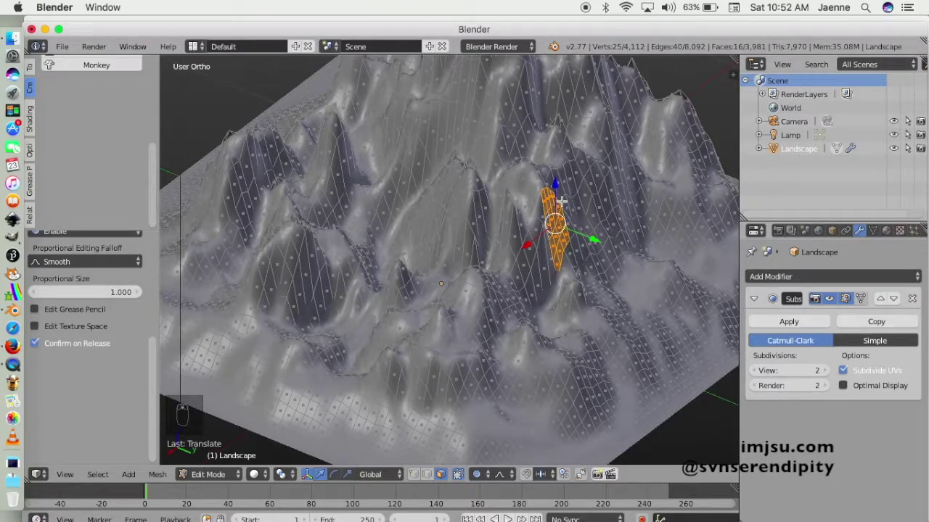
{"action": "key", "text": "g"}
{"action": "scroll", "coordinate": [555, 189], "scroll_direction": "up", "scroll_amount": 6}
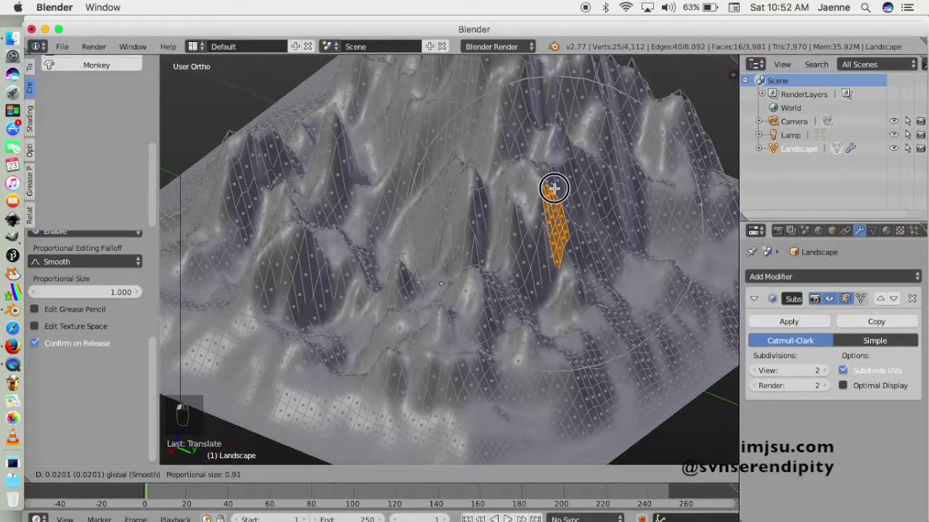
{"action": "scroll", "coordinate": [553, 189], "scroll_direction": "up", "scroll_amount": 4}
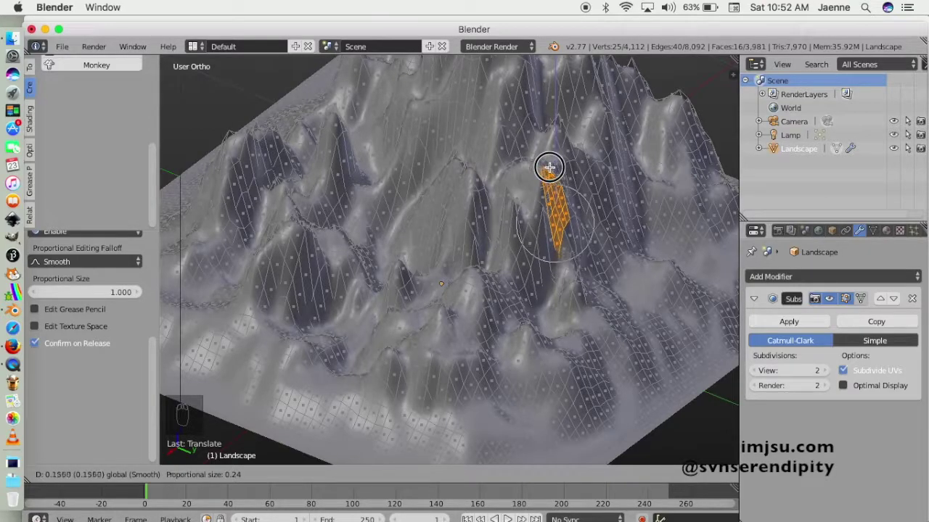
{"action": "left_click", "coordinate": [549, 162]}
{"action": "mouse_move", "coordinate": [582, 208]}
{"action": "left_mouse_down"}
{"action": "mouse_move", "coordinate": [601, 211]}
{"action": "mouse_move", "coordinate": [590, 204]}
{"action": "left_mouse_up"}
Step: Finish editing the landscape mesh and return to Object Mode with the whole mountain in view
{"action": "middle_click_drag", "start_coordinate": [520, 296], "coordinate": [513, 353]}
{"action": "scroll", "coordinate": [431, 358], "scroll_direction": "down", "scroll_amount": 4}
{"action": "key", "text": "Escape"}
{"action": "key", "text": "Tab"}
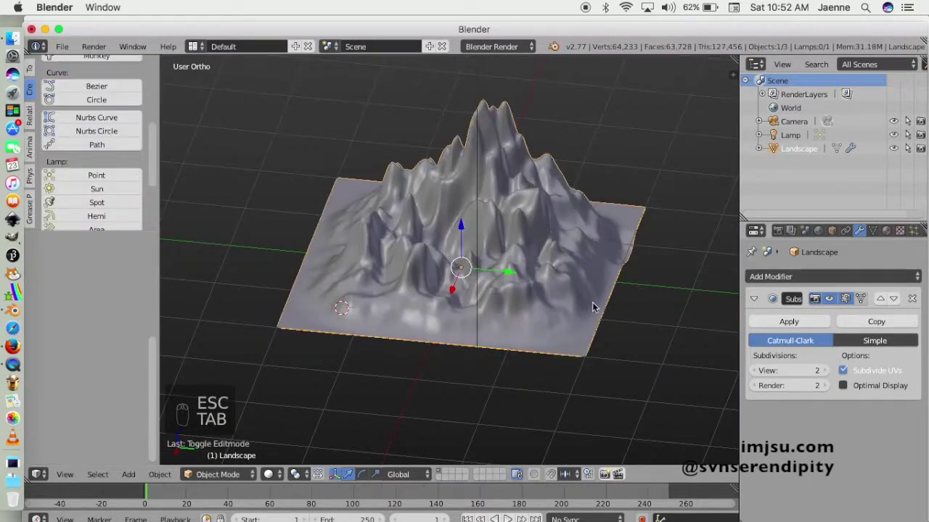
Step: Create a new brush texture and set its type to Distorted Noise
{"action": "mouse_move", "coordinate": [622, 343]}
{"action": "middle_mouse_down"}
{"action": "mouse_move", "coordinate": [587, 353]}
{"action": "mouse_move", "coordinate": [467, 337]}
{"action": "middle_mouse_up"}
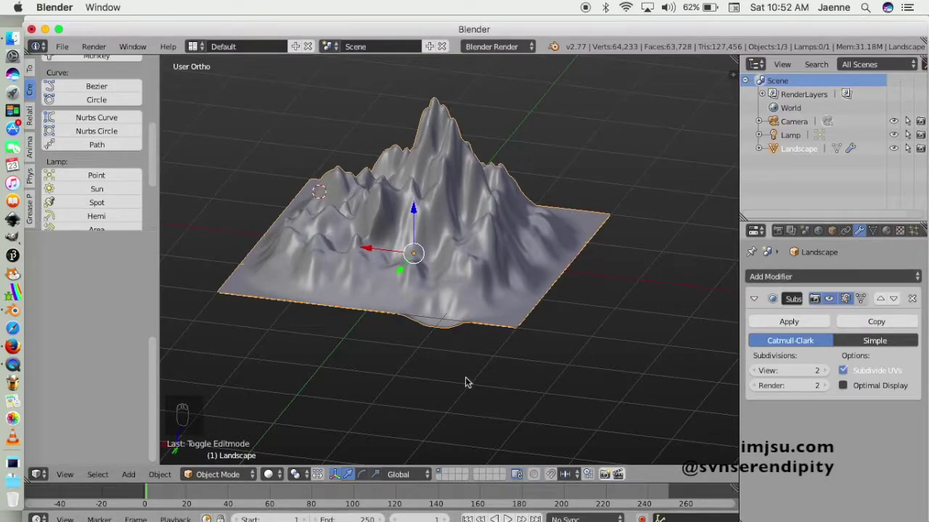
{"action": "scroll", "coordinate": [375, 373], "scroll_direction": "down", "scroll_amount": 2}
{"action": "scroll", "coordinate": [375, 373], "scroll_direction": "up", "scroll_amount": 4}
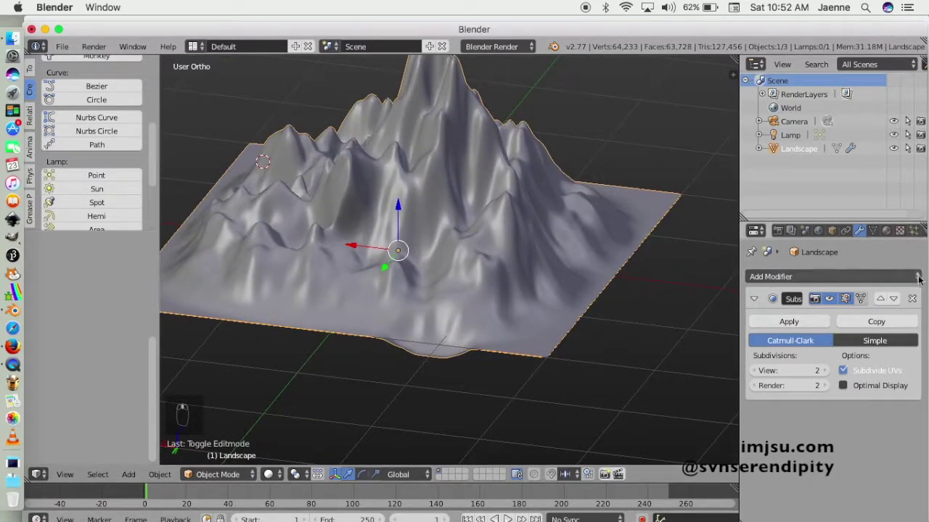
{"action": "middle_click_drag", "start_coordinate": [344, 391], "coordinate": [414, 384]}
{"action": "left_click", "coordinate": [900, 230]}
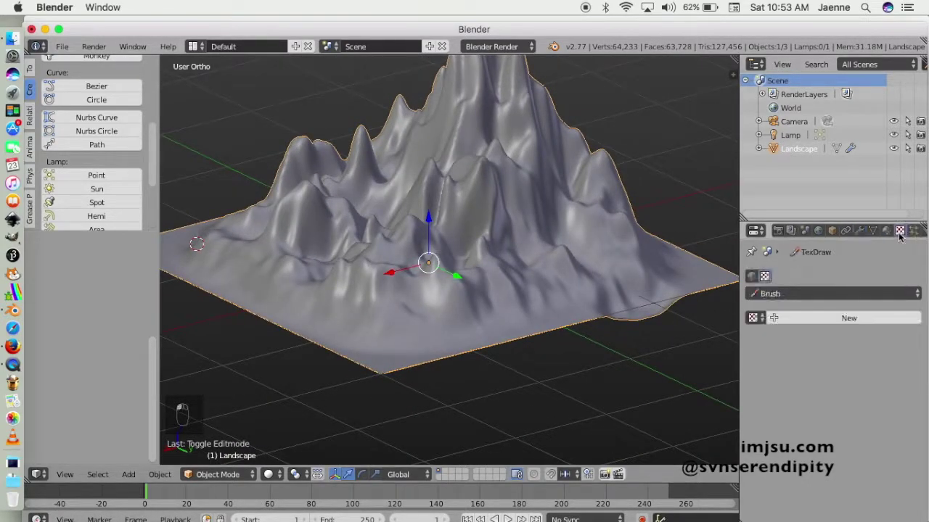
{"action": "left_click", "coordinate": [878, 318]}
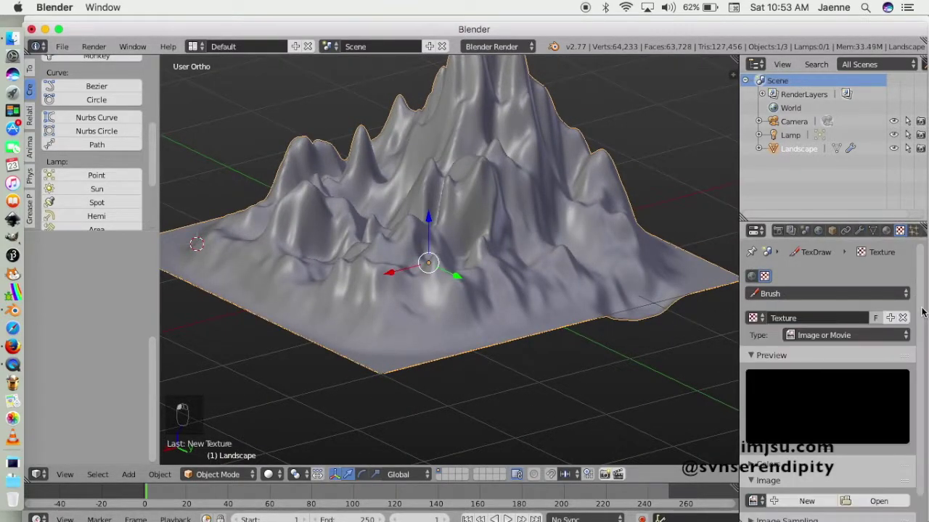
{"action": "scroll", "coordinate": [922, 313], "scroll_direction": "down", "scroll_amount": 1}
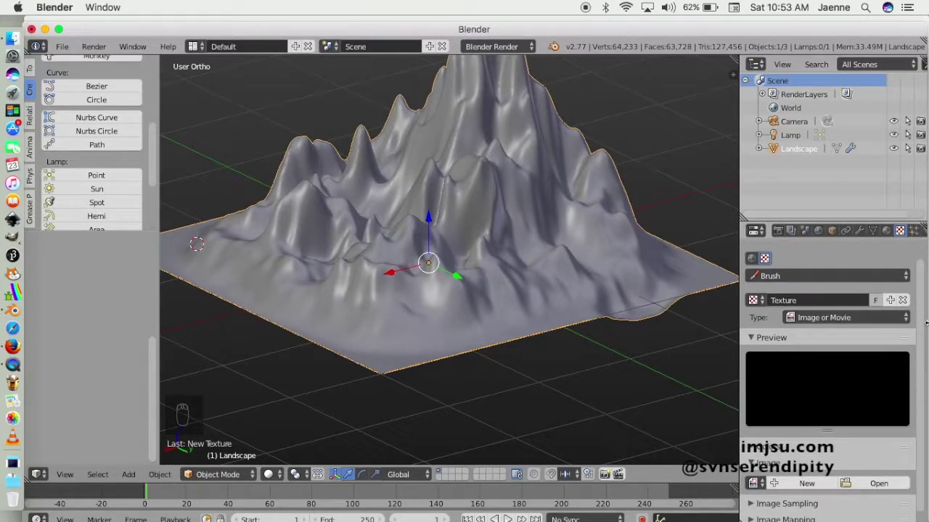
{"action": "left_click", "coordinate": [827, 318]}
{"action": "left_click", "coordinate": [827, 317]}
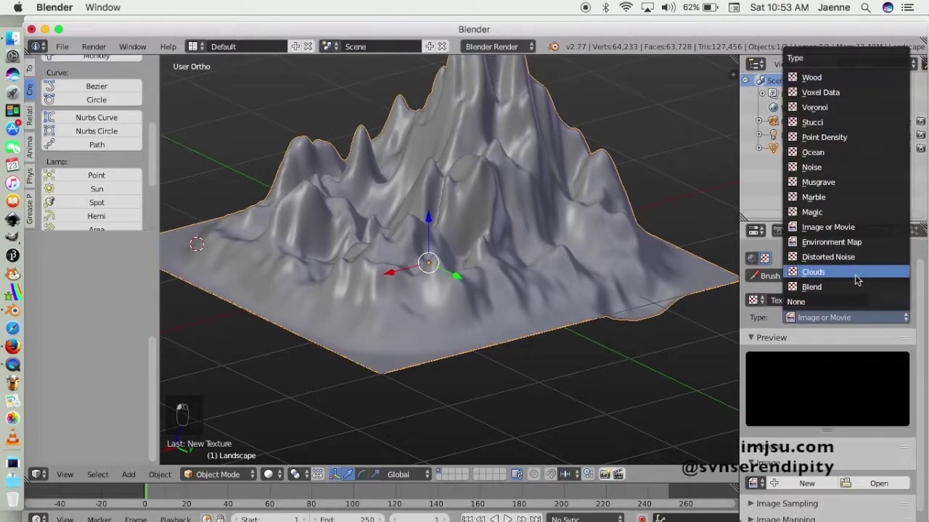
{"action": "left_click", "coordinate": [828, 257]}
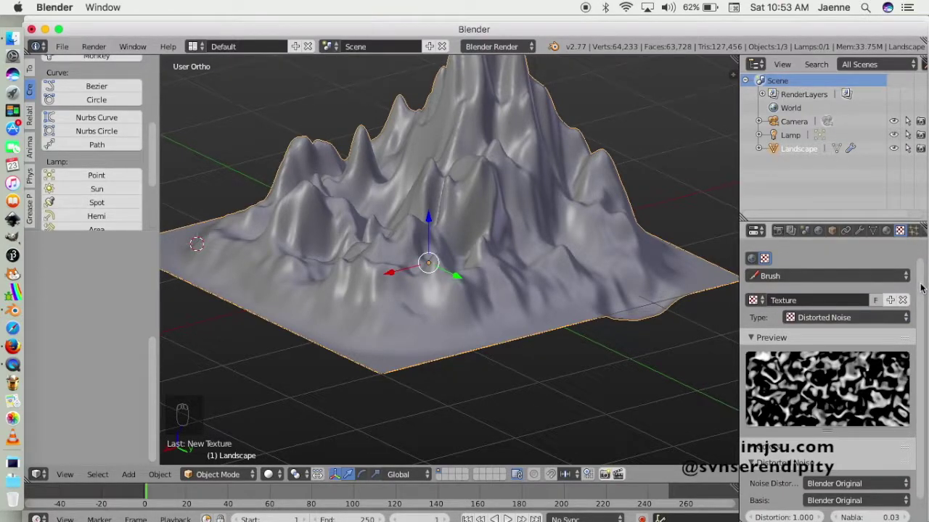
Step: Set the Distorted Noise texture's noise distortion to Voronoi F1
{"action": "scroll", "coordinate": [920, 304], "scroll_direction": "down", "scroll_amount": 2}
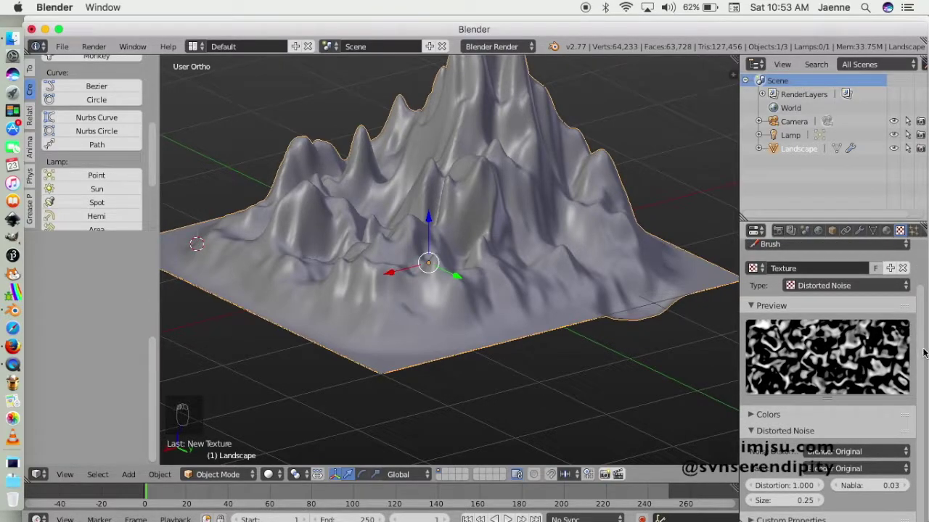
{"action": "left_click", "coordinate": [840, 449]}
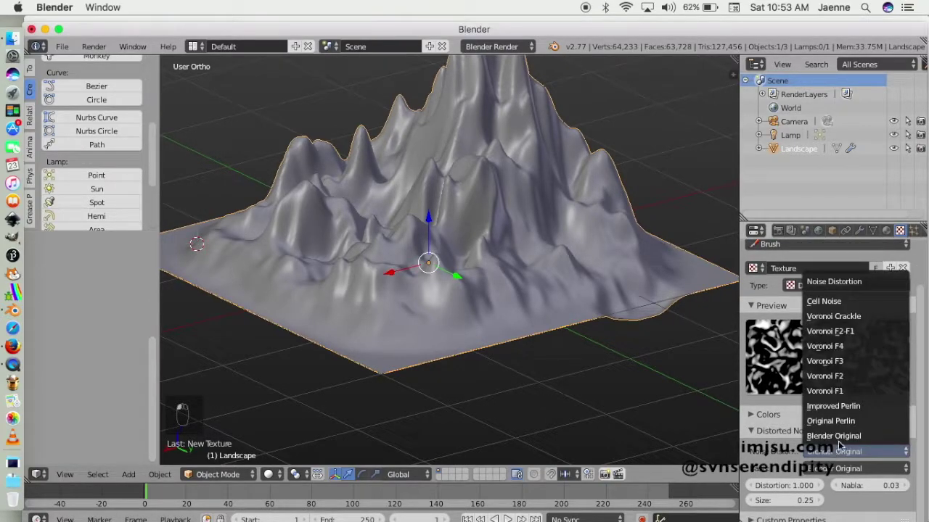
{"action": "left_click", "coordinate": [856, 392]}
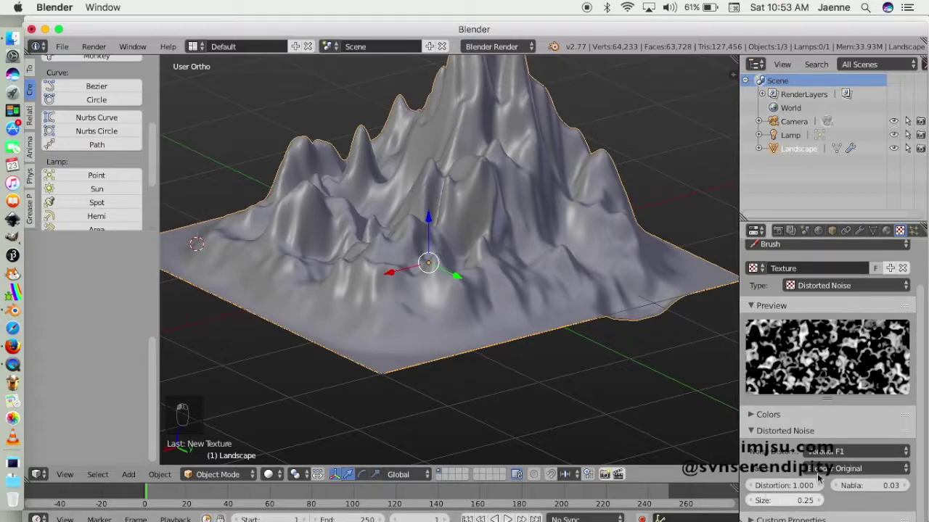
Step: Add a Displace modifier to the landscape and assign the distorted noise texture named Texture to it
{"action": "scroll", "coordinate": [512, 392], "scroll_direction": "down", "scroll_amount": 4}
{"action": "middle_click_drag", "start_coordinate": [427, 348], "coordinate": [403, 357]}
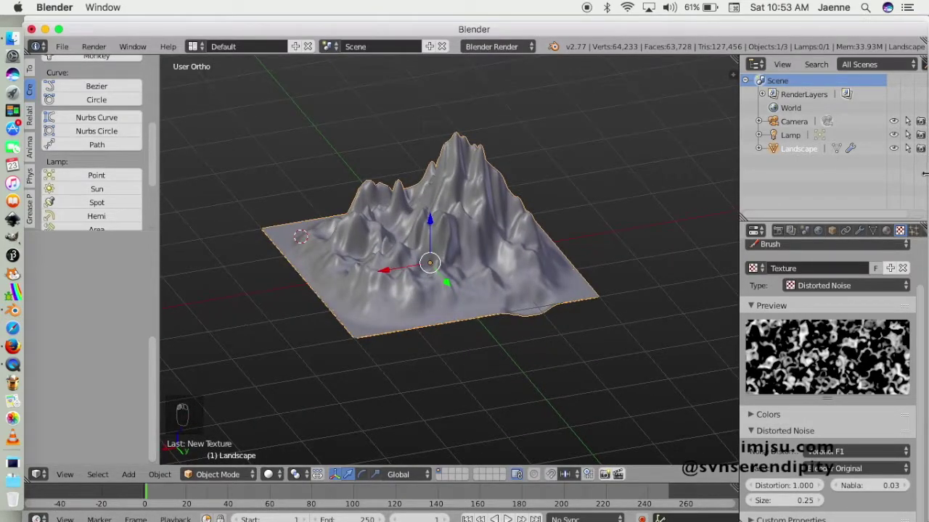
{"action": "left_click", "coordinate": [860, 230]}
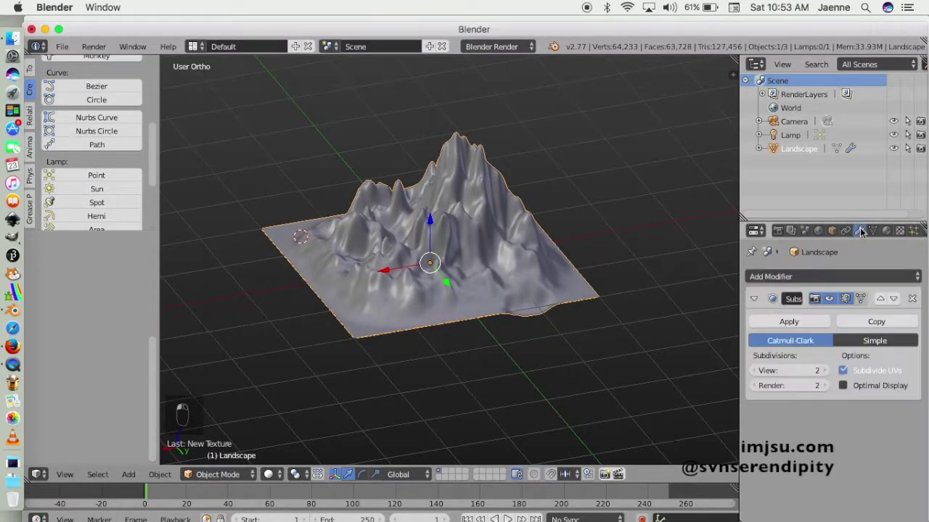
{"action": "left_click", "coordinate": [809, 278]}
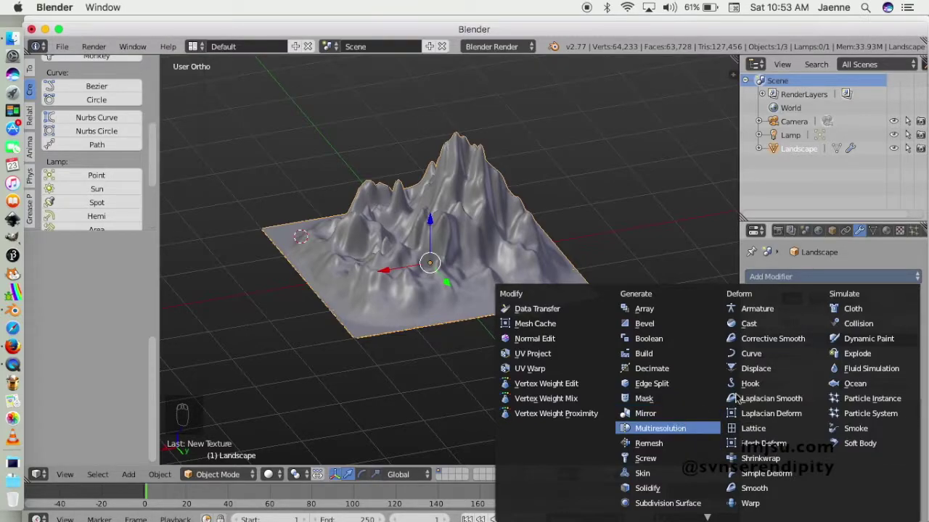
{"action": "left_click", "coordinate": [769, 370]}
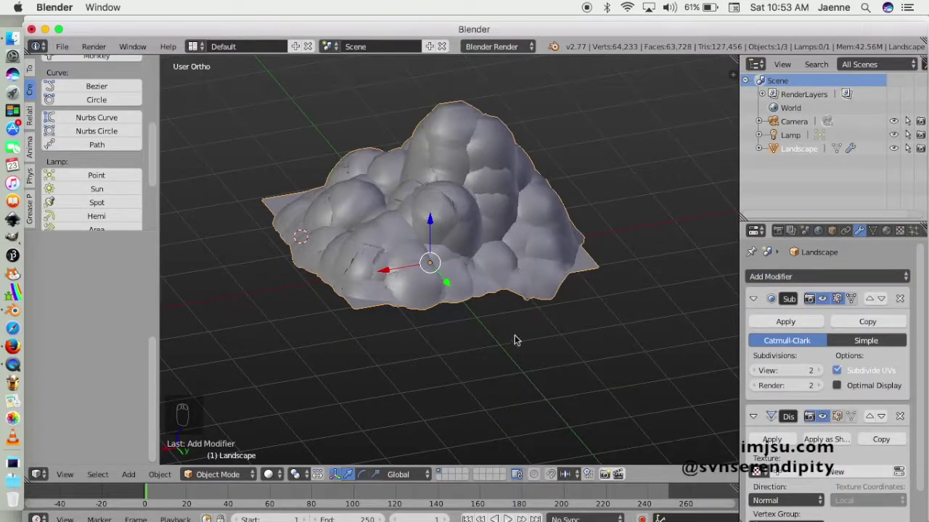
{"action": "scroll", "coordinate": [916, 312], "scroll_direction": "down", "scroll_amount": 2}
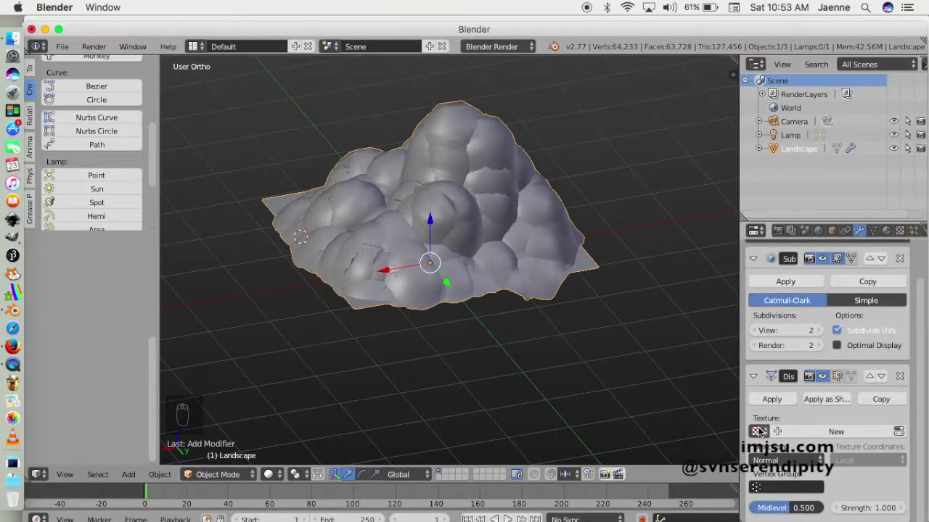
{"action": "left_click", "coordinate": [757, 431]}
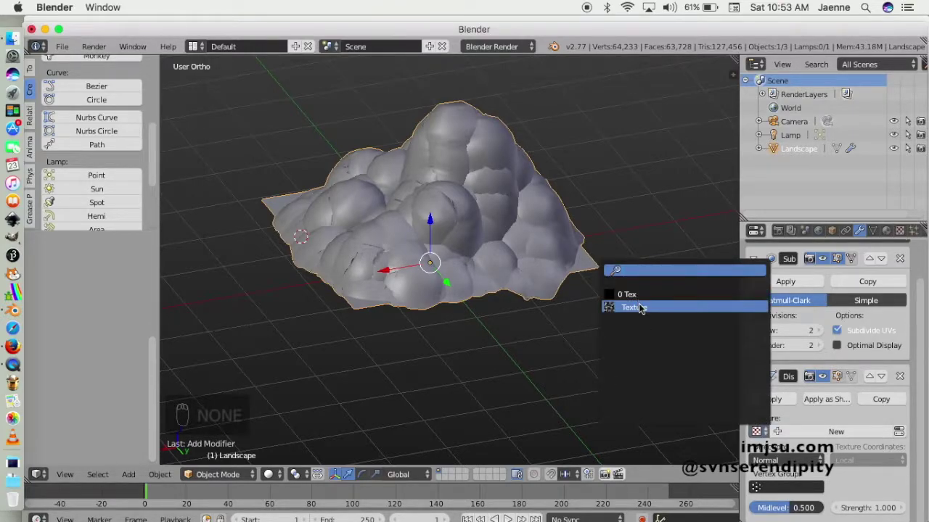
{"action": "left_click", "coordinate": [639, 307]}
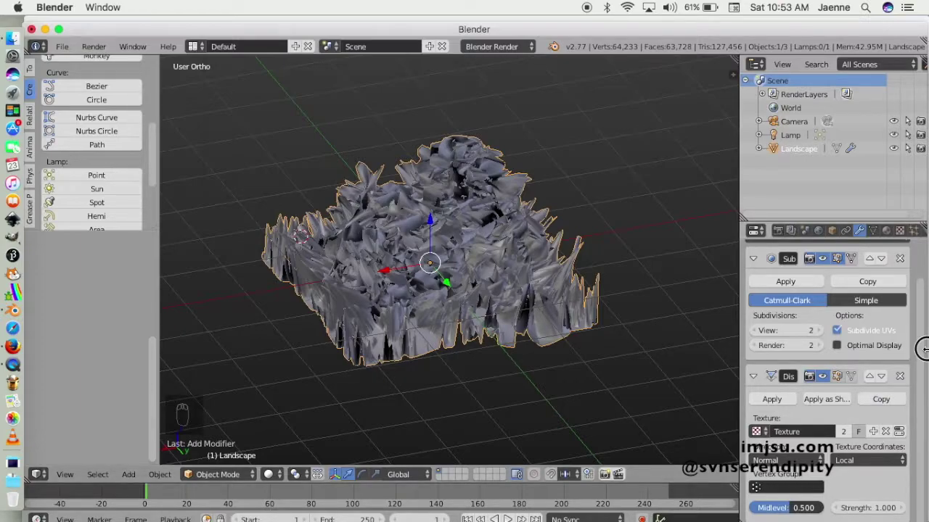
Step: Set the Displace modifier's midlevel to 0.7
{"action": "left_click", "coordinate": [794, 508]}
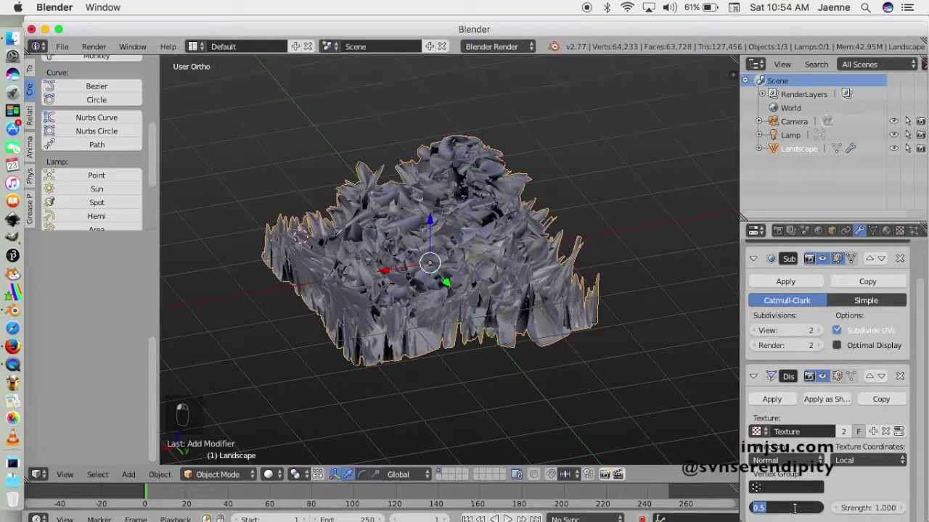
{"action": "left_click", "coordinate": [784, 507]}
{"action": "type", "text": "7"}
{"action": "key", "text": "Return"}
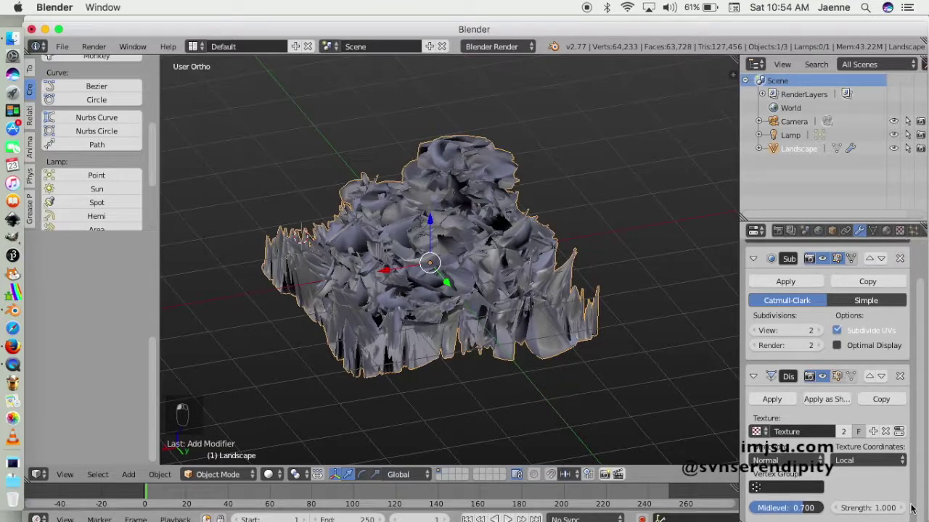
Step: Try Displace strengths of 0.05, 0.02 and 0.01 on the landscape and inspect the surface roughness
{"action": "left_click", "coordinate": [883, 507]}
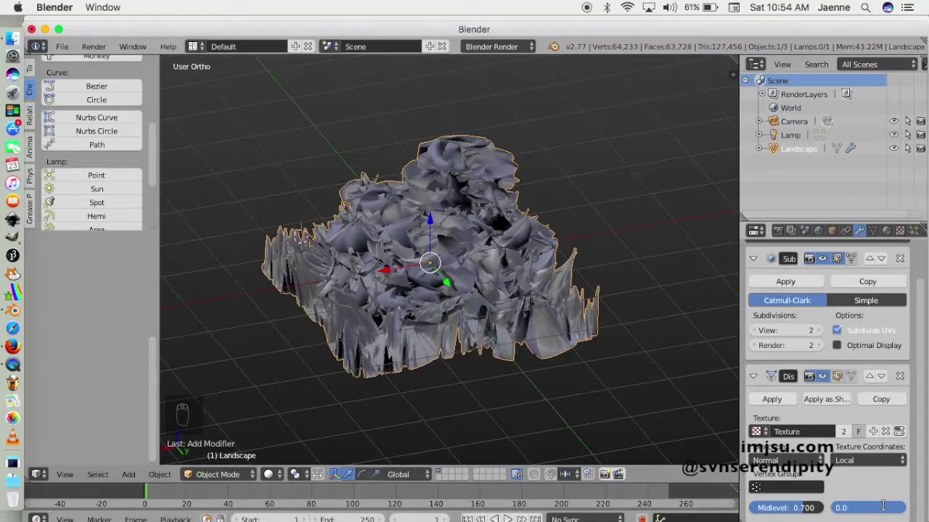
{"action": "key", "text": "Return"}
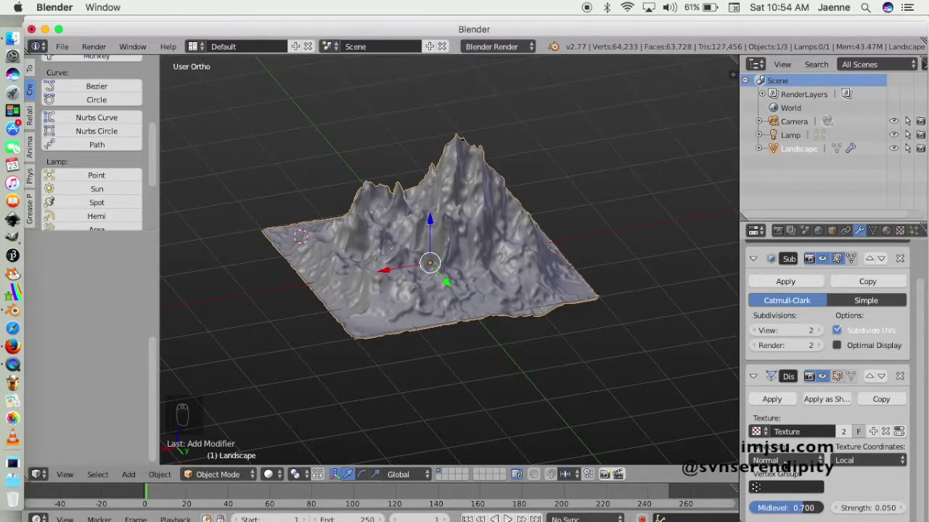
{"action": "left_click", "coordinate": [868, 508]}
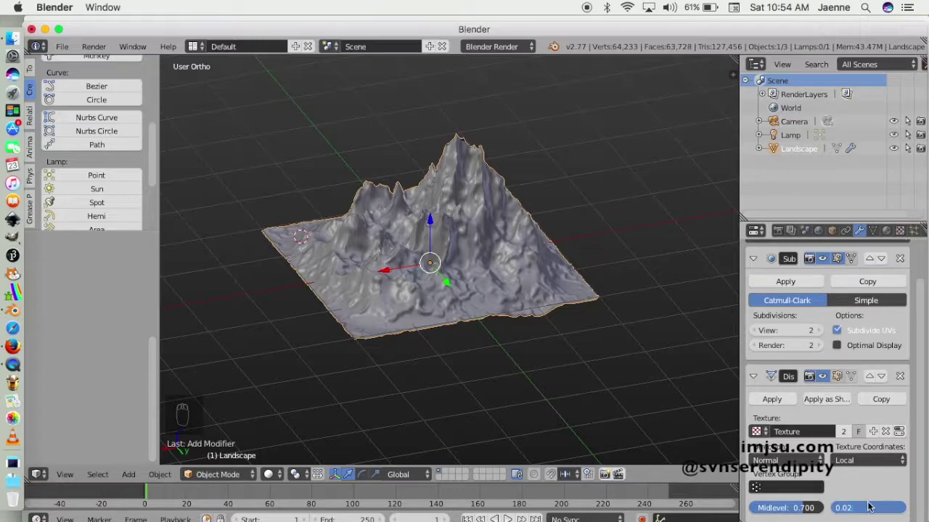
{"action": "key", "text": "Return"}
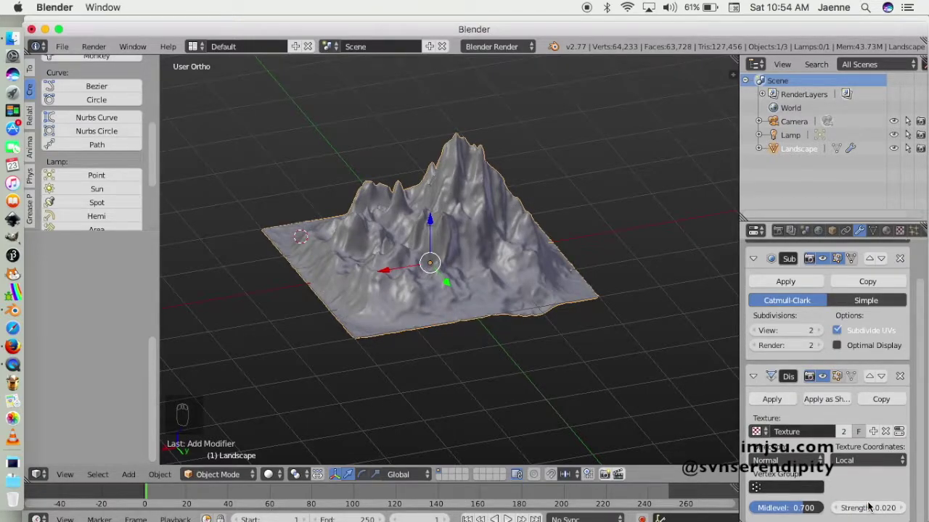
{"action": "left_click", "coordinate": [871, 508]}
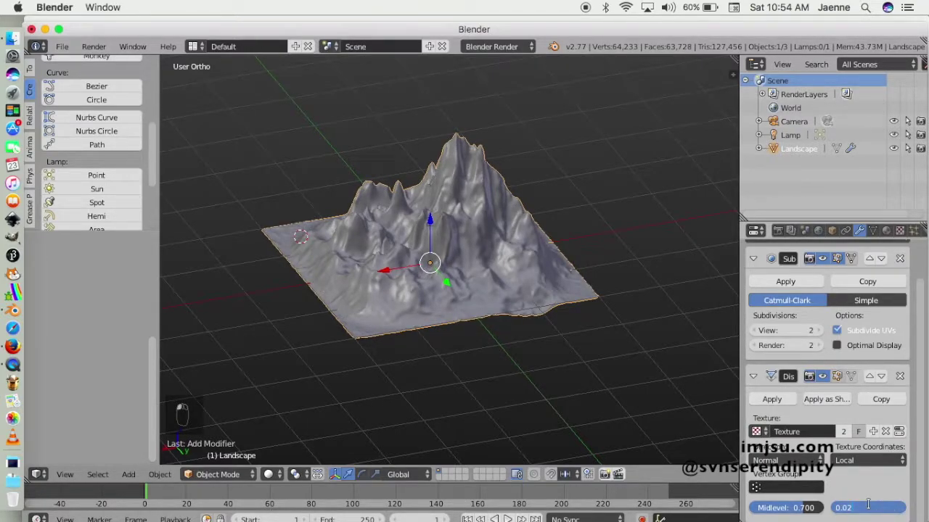
{"action": "key", "text": "Return"}
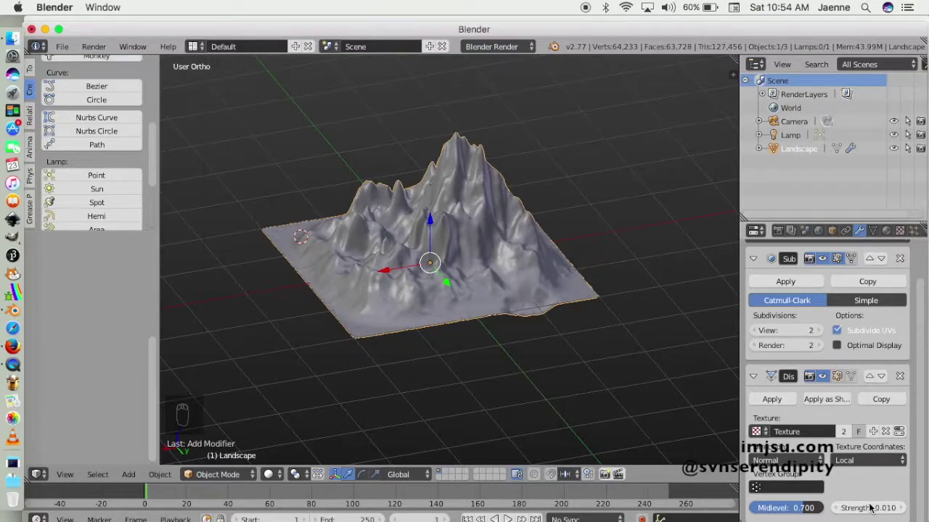
{"action": "scroll", "coordinate": [458, 363], "scroll_direction": "down", "scroll_amount": 2}
{"action": "scroll", "coordinate": [458, 362], "scroll_direction": "up", "scroll_amount": 4}
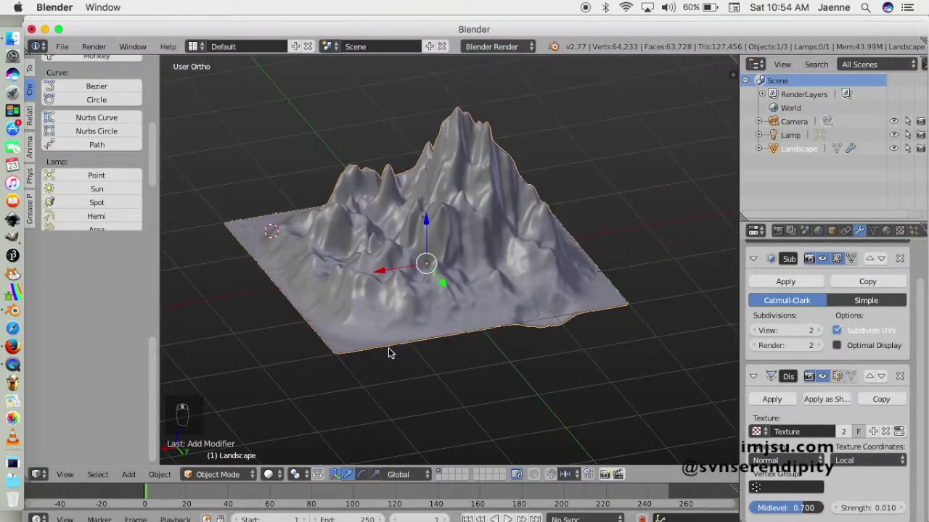
{"action": "scroll", "coordinate": [389, 353], "scroll_direction": "up", "scroll_amount": 1}
{"action": "middle_click_drag", "start_coordinate": [328, 352], "coordinate": [309, 342]}
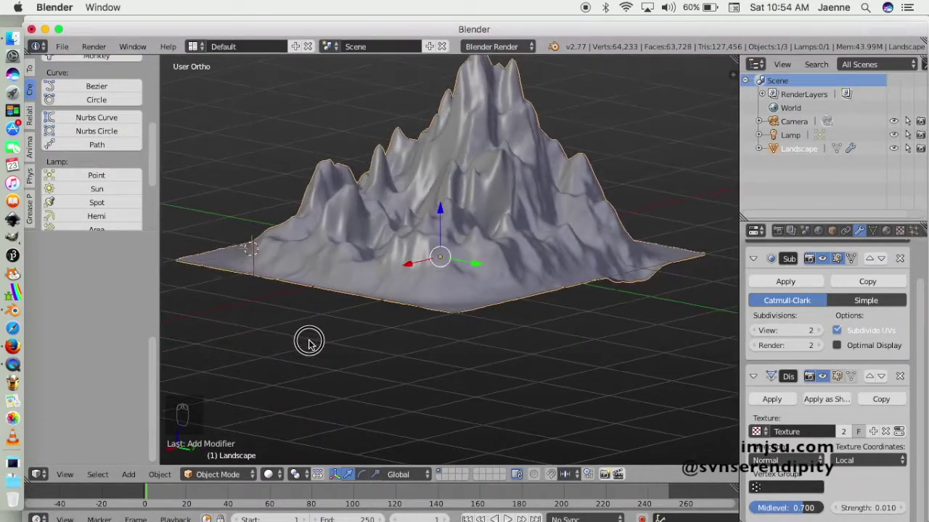
Step: Set the Displace modifier's strength to 0.02 for a rougher rock surface
{"action": "left_click", "coordinate": [865, 509]}
{"action": "left_click", "coordinate": [863, 509]}
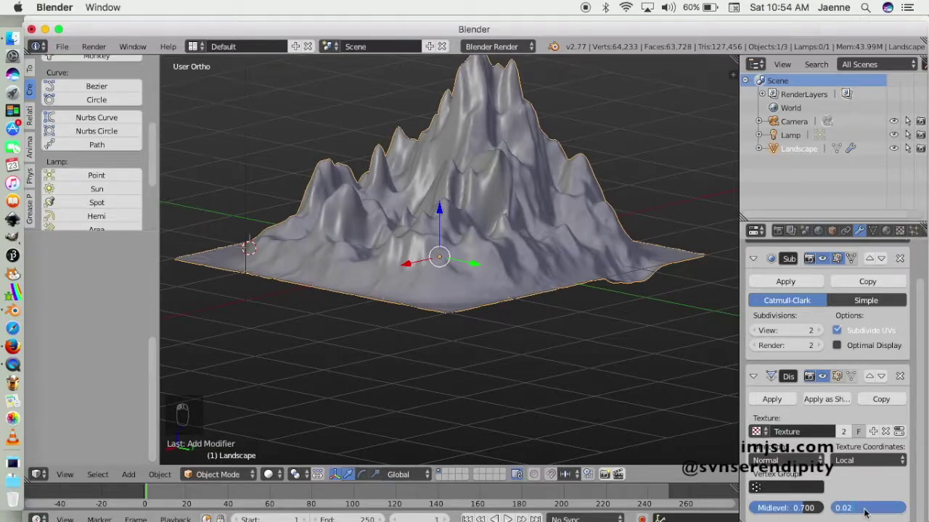
{"action": "key", "text": "Return"}
{"action": "middle_click_drag", "start_coordinate": [327, 369], "coordinate": [327, 393]}
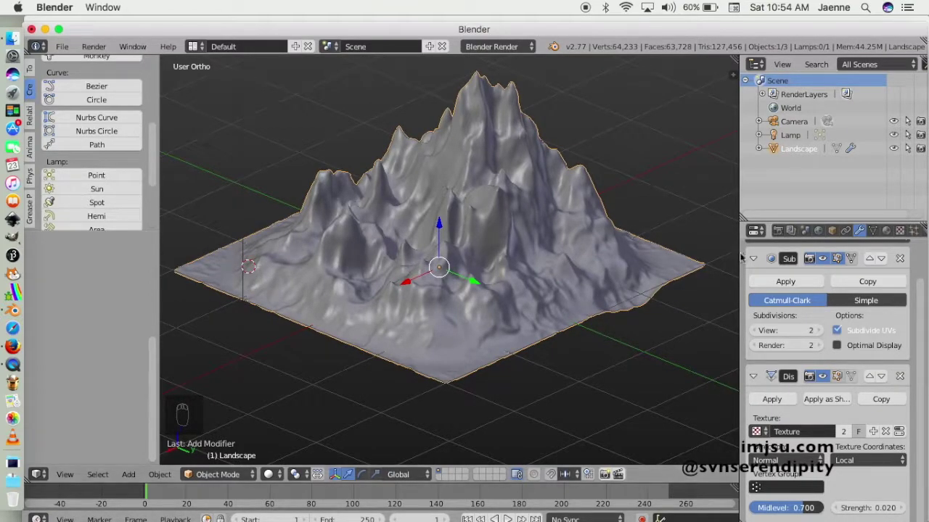
Step: Widen the 3D viewport and put the landscape into Edit Mode in the top orthographic view
{"action": "left_click_drag", "start_coordinate": [740, 255], "coordinate": [789, 260]}
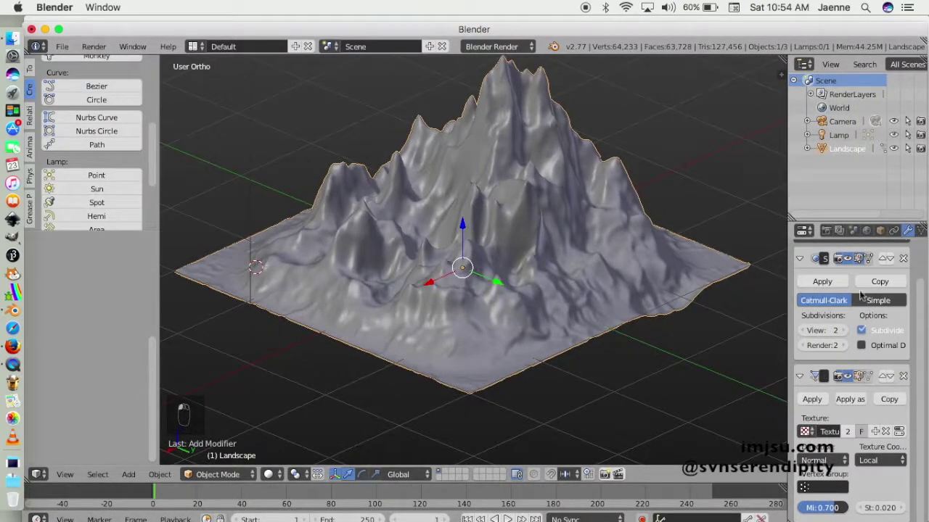
{"action": "scroll", "coordinate": [653, 283], "scroll_direction": "down", "scroll_amount": 2}
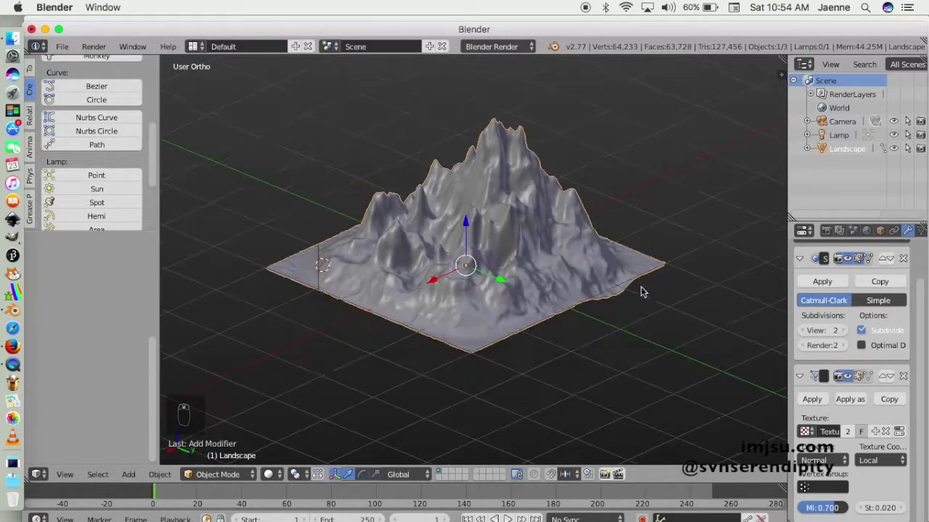
{"action": "middle_click_drag", "start_coordinate": [405, 343], "coordinate": [394, 392]}
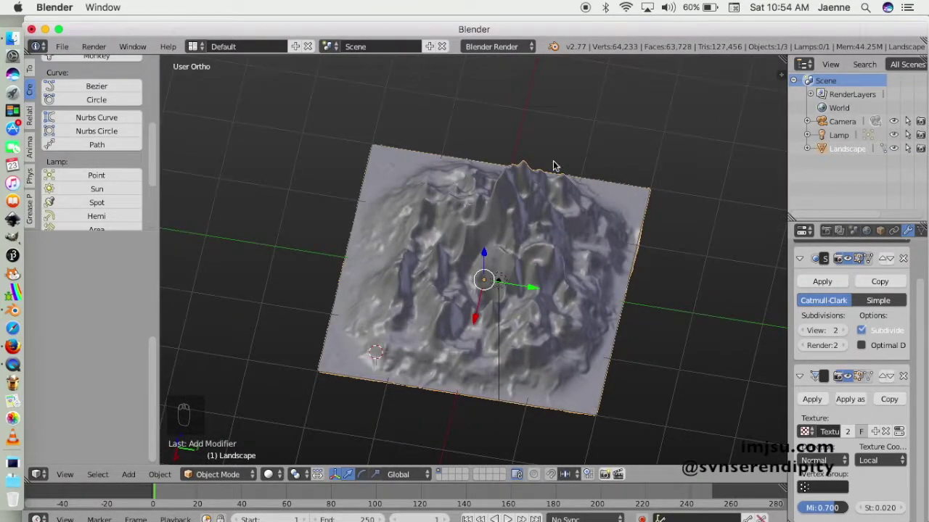
{"action": "middle_click_drag", "start_coordinate": [678, 378], "coordinate": [632, 346]}
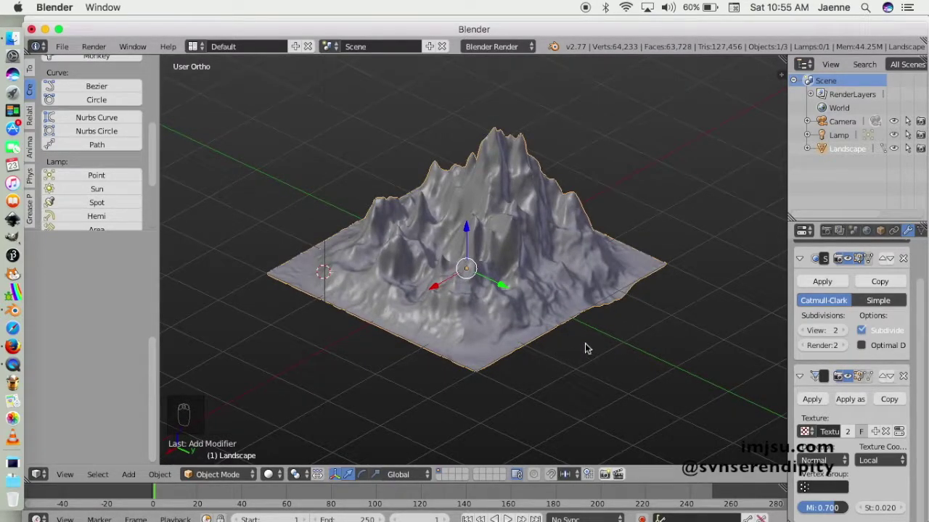
{"action": "key", "text": "KP_7"}
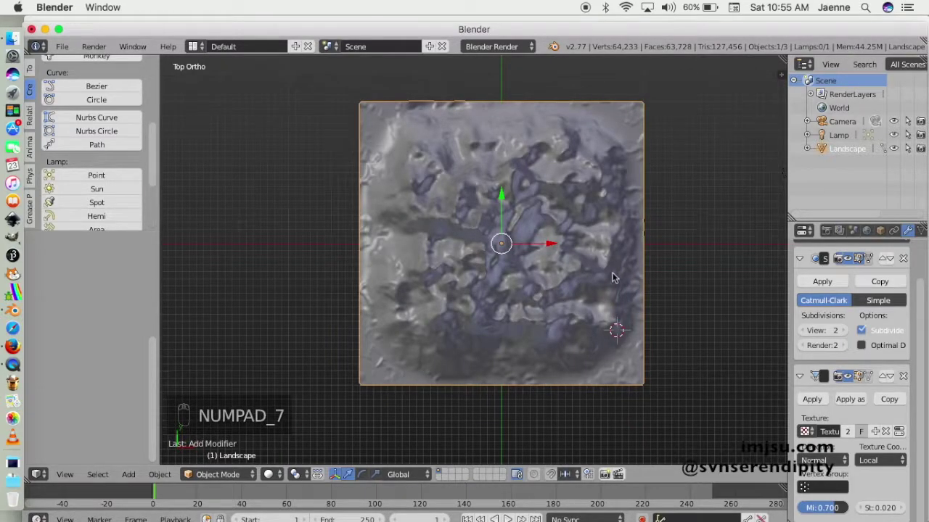
{"action": "key", "text": "Tab"}
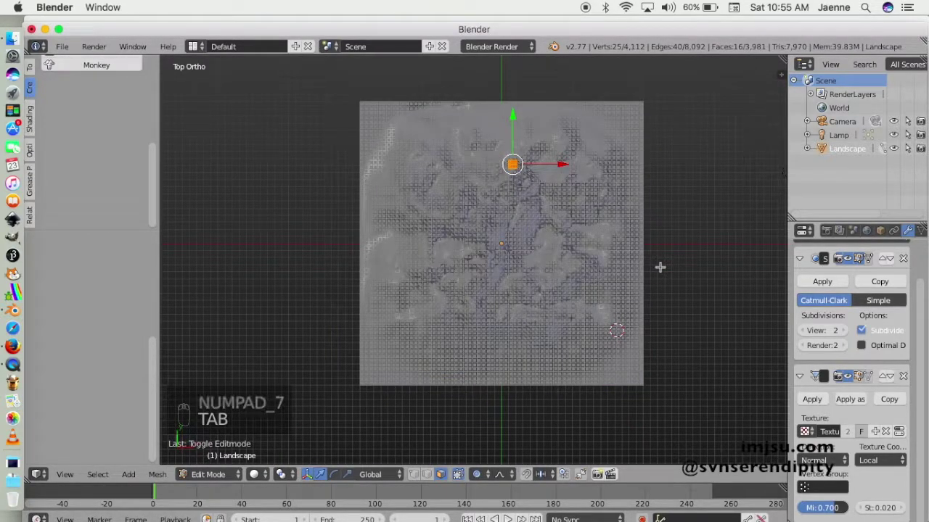
Step: Switch to vertex selection, clear the current selection and box-select the strip of vertices along the landscape's positive X edge
{"action": "key", "text": "ctrl+Tab"}
{"action": "left_click", "coordinate": [613, 242]}
{"action": "scroll", "coordinate": [657, 261], "scroll_direction": "down", "scroll_amount": 1}
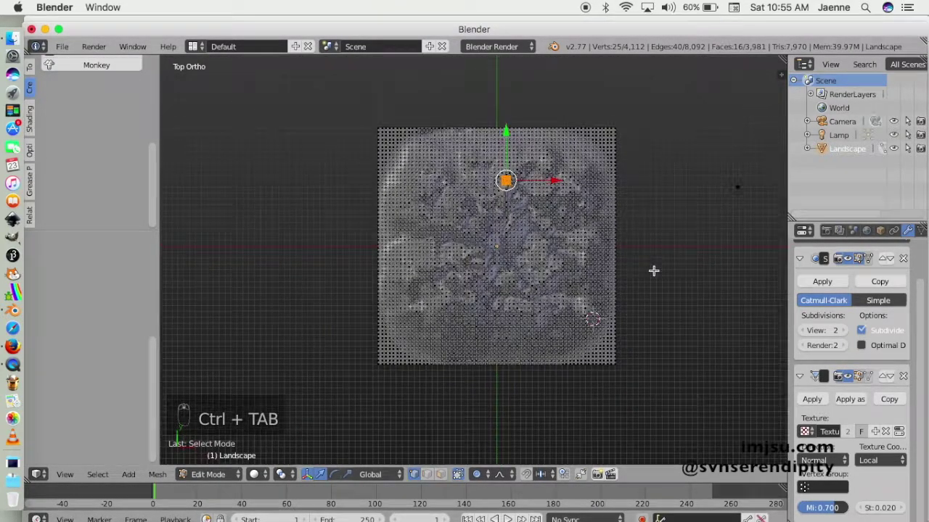
{"action": "scroll", "coordinate": [653, 270], "scroll_direction": "up", "scroll_amount": 1}
{"action": "scroll", "coordinate": [653, 269], "scroll_direction": "down", "scroll_amount": 1}
{"action": "scroll", "coordinate": [654, 271], "scroll_direction": "up", "scroll_amount": 1}
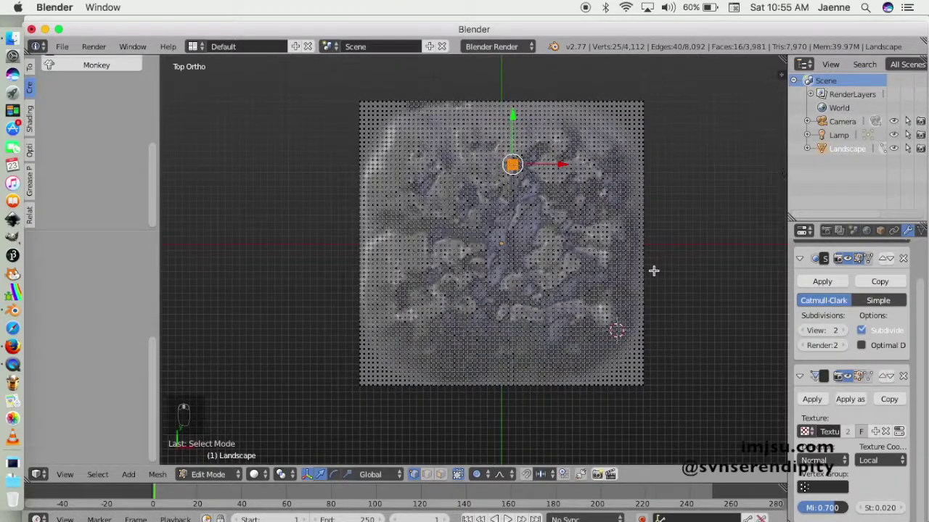
{"action": "key", "text": "b"}
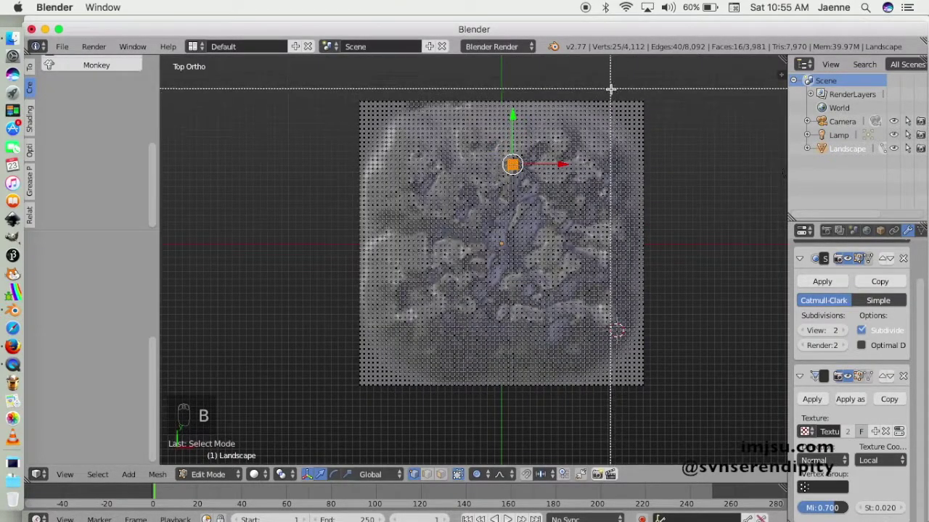
{"action": "key", "text": "Escape"}
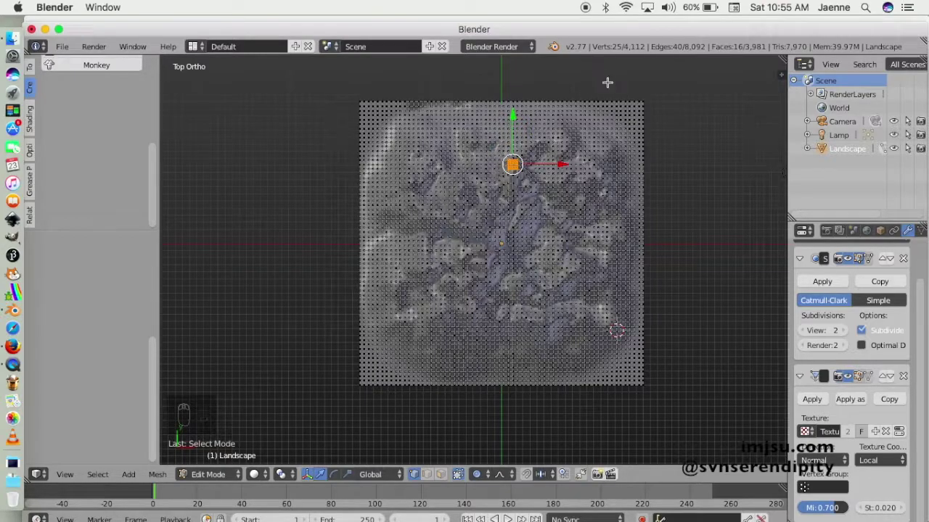
{"action": "key", "text": "a"}
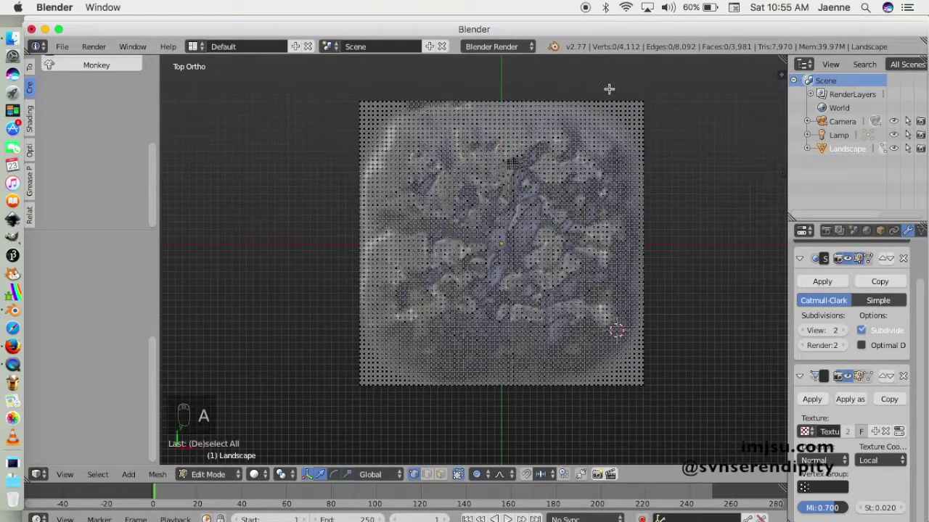
{"action": "key", "text": "b"}
{"action": "left_click_drag", "start_coordinate": [617, 86], "coordinate": [703, 398]}
{"action": "middle_click_drag", "start_coordinate": [637, 384], "coordinate": [653, 275]}
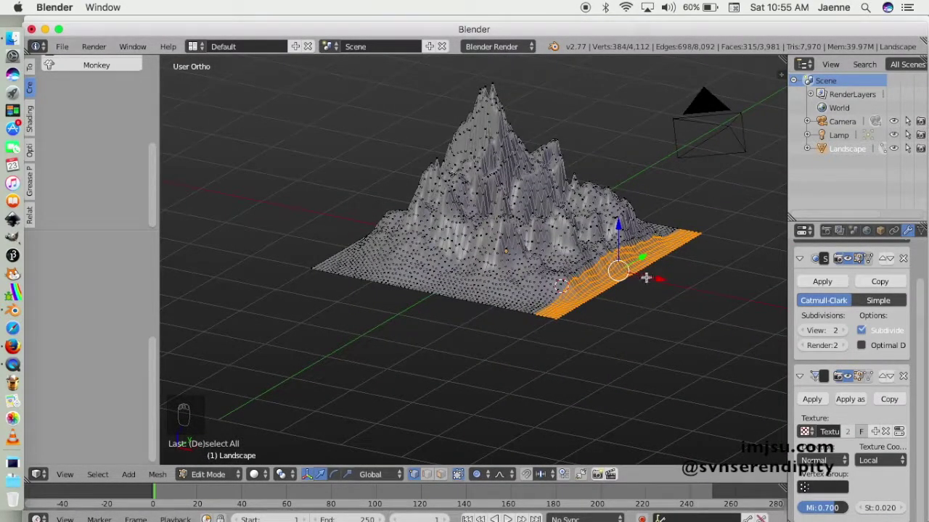
Step: Pull the selected edge strip outward along X by about 0.44 with smooth proportional falloff and adjust its placement
{"action": "key", "text": "g"}
{"action": "key", "text": "z"}
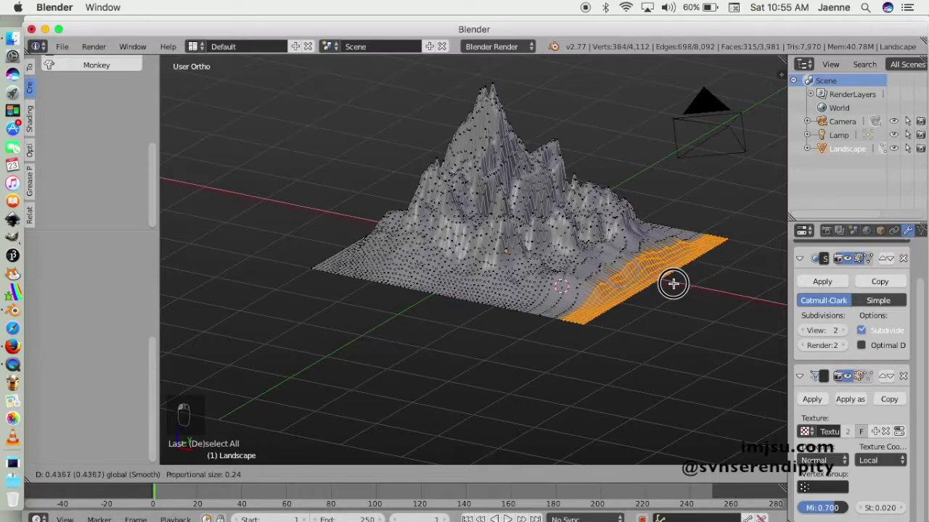
{"action": "left_click", "coordinate": [674, 283]}
{"action": "mouse_move", "coordinate": [630, 316]}
{"action": "middle_mouse_down"}
{"action": "mouse_move", "coordinate": [618, 342]}
{"action": "mouse_move", "coordinate": [629, 325]}
{"action": "middle_mouse_up"}
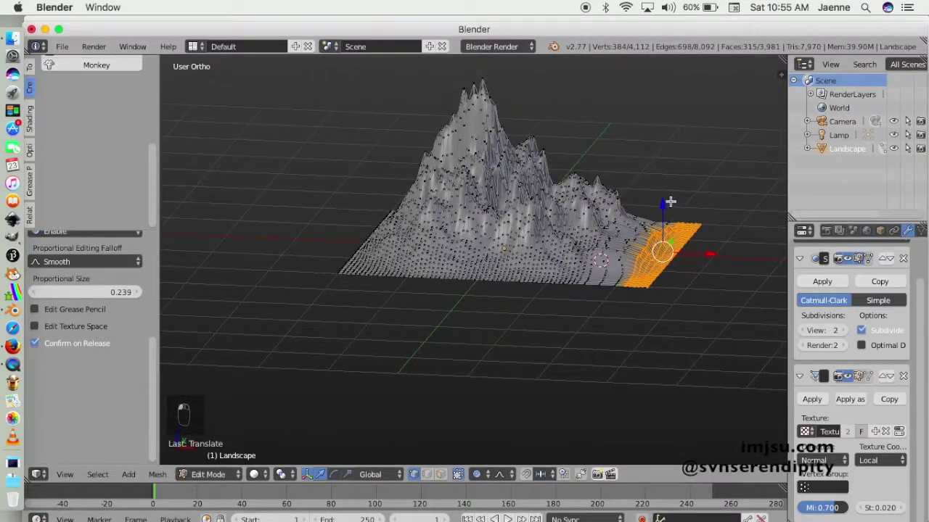
{"action": "key", "text": "g"}
{"action": "left_click", "coordinate": [751, 279]}
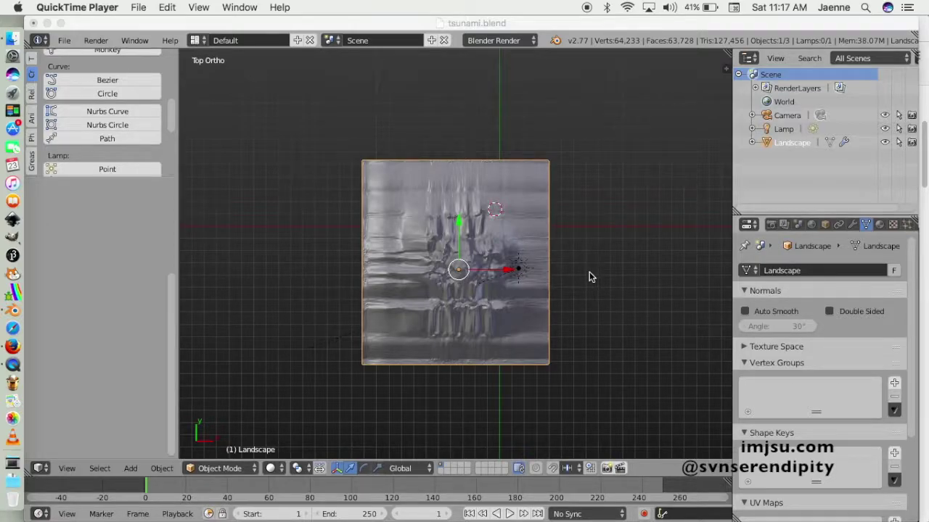
Step: Examine the reshaped landscape from above and from all sides, checking the peaks and the sloping outer edges
{"action": "left_click", "coordinate": [608, 108]}
{"action": "scroll", "coordinate": [580, 267], "scroll_direction": "down", "scroll_amount": 2}
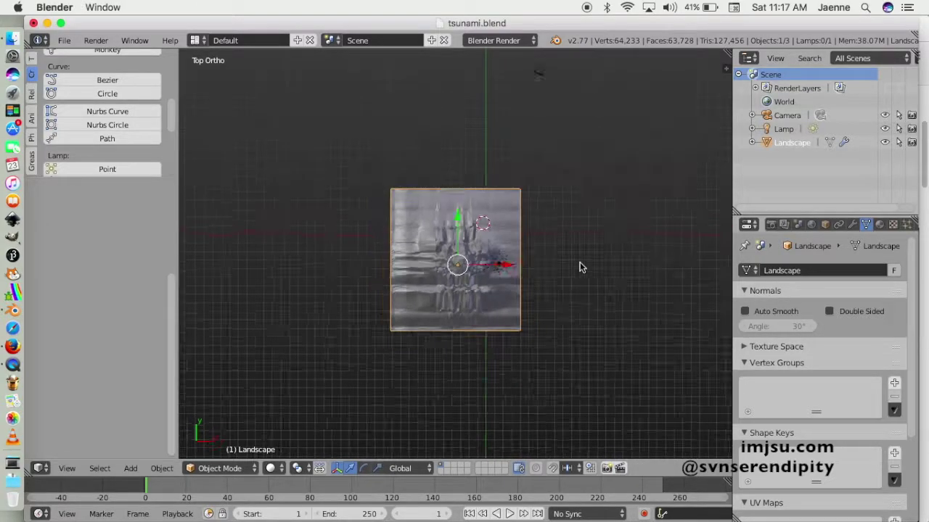
{"action": "scroll", "coordinate": [580, 267], "scroll_direction": "up", "scroll_amount": 2}
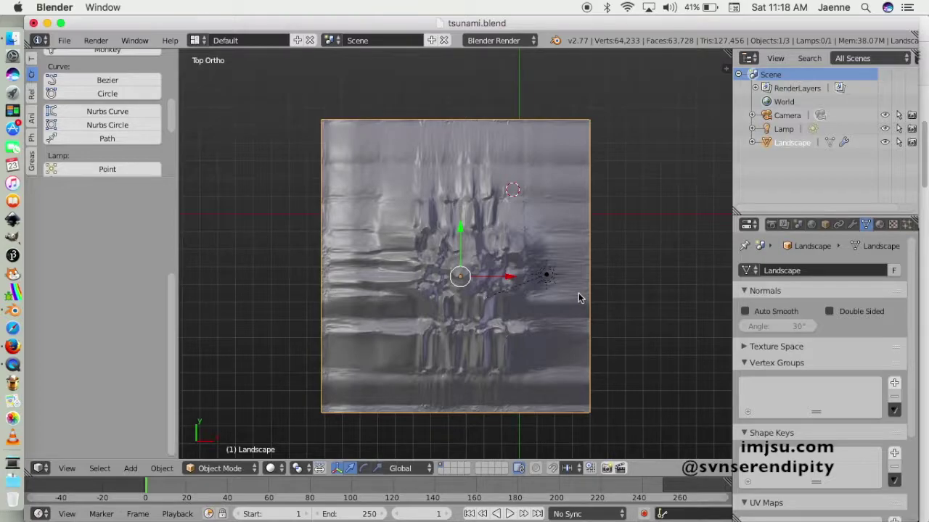
{"action": "middle_click_drag", "start_coordinate": [608, 324], "coordinate": [444, 250]}
{"action": "scroll", "coordinate": [490, 262], "scroll_direction": "down", "scroll_amount": 2}
{"action": "scroll", "coordinate": [485, 277], "scroll_direction": "up", "scroll_amount": 4}
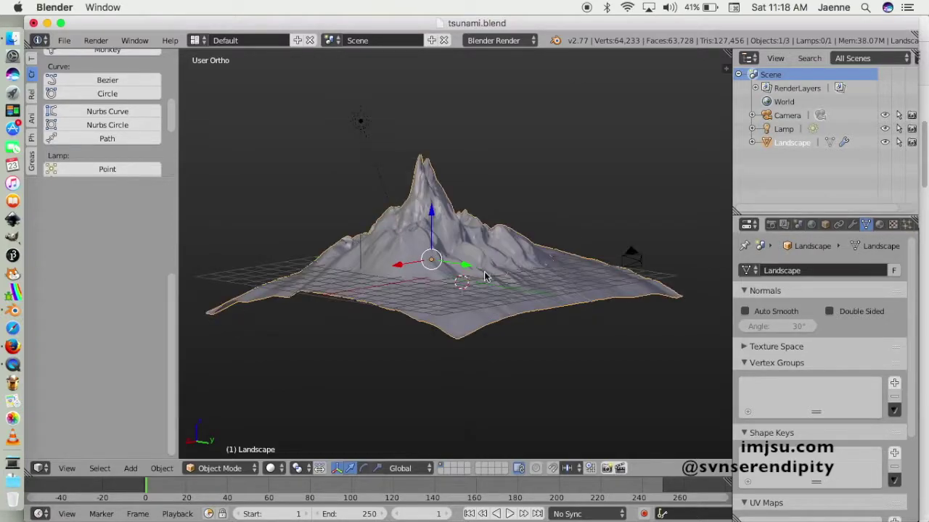
{"action": "middle_click_drag", "start_coordinate": [602, 307], "coordinate": [564, 302]}
{"action": "middle_click_drag", "start_coordinate": [283, 317], "coordinate": [504, 317]}
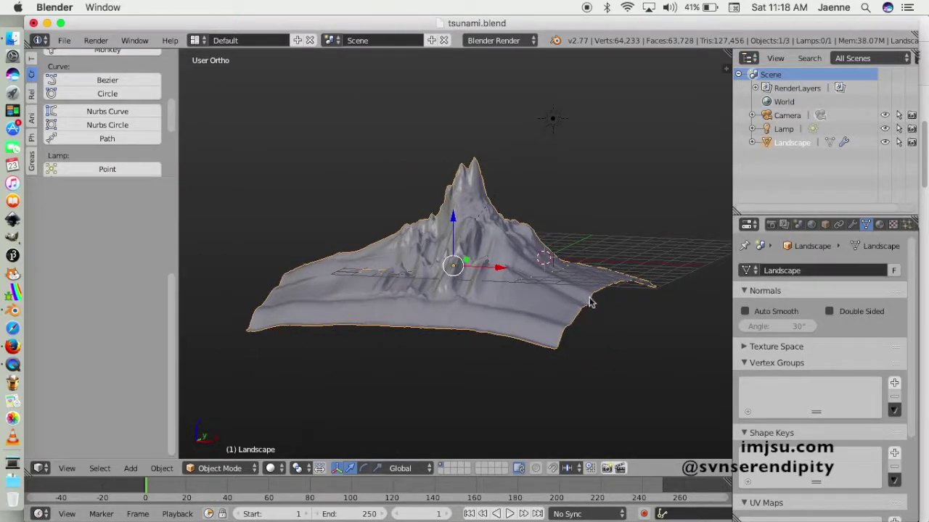
{"action": "left_click", "coordinate": [620, 299]}
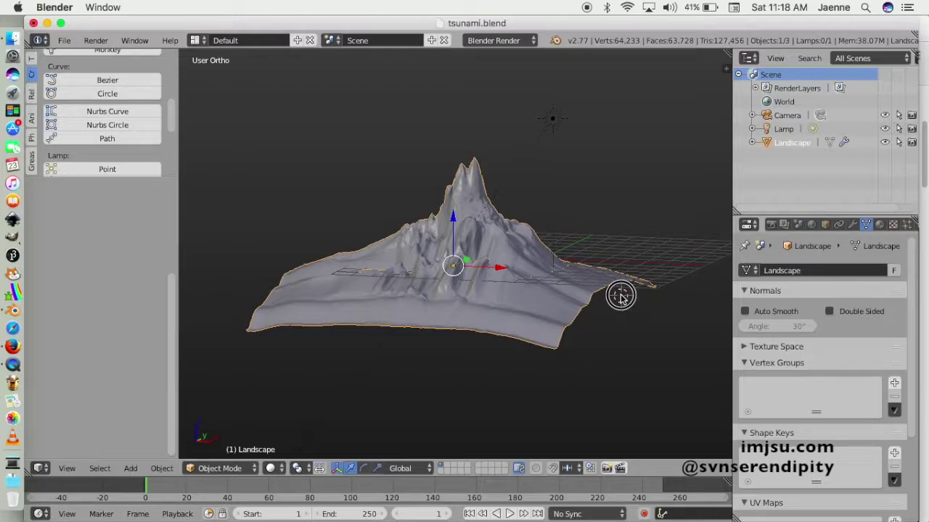
{"action": "left_click", "coordinate": [601, 24]}
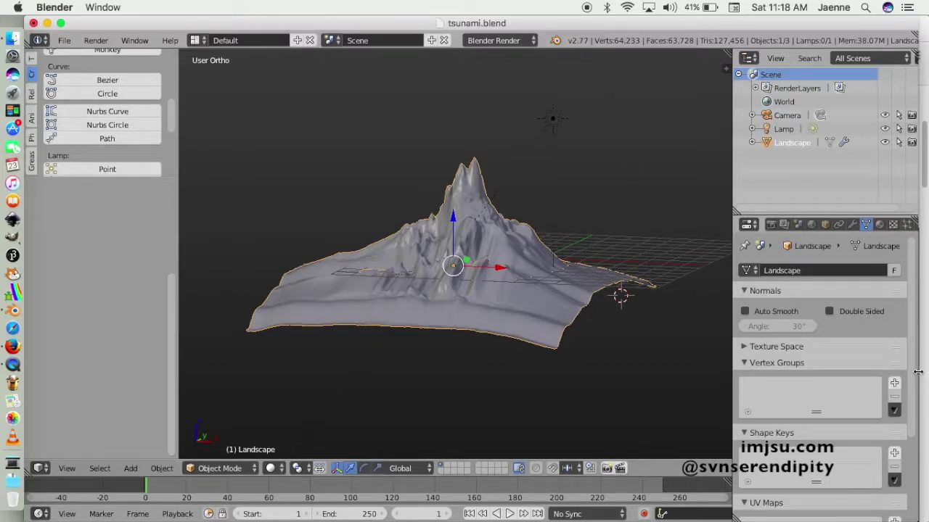
{"action": "middle_click_drag", "start_coordinate": [595, 359], "coordinate": [320, 365]}
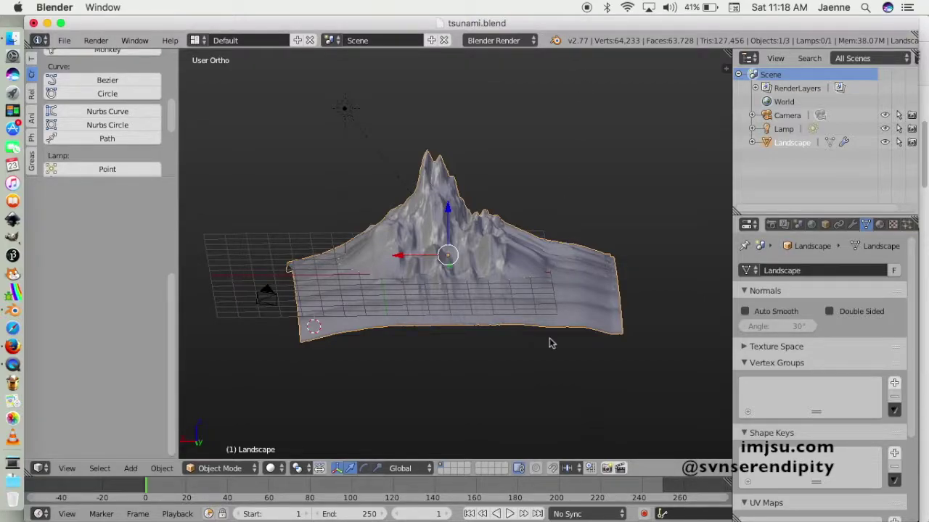
{"action": "middle_click_drag", "start_coordinate": [278, 362], "coordinate": [524, 239]}
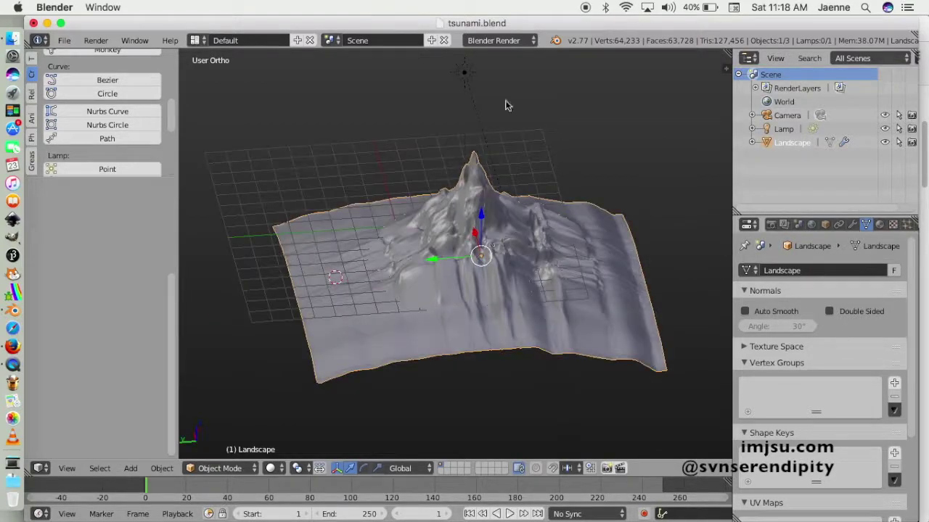
Step: Render a still image of the landscape scene with Blender Render
{"action": "left_click", "coordinate": [97, 41]}
{"action": "left_click", "coordinate": [110, 57]}
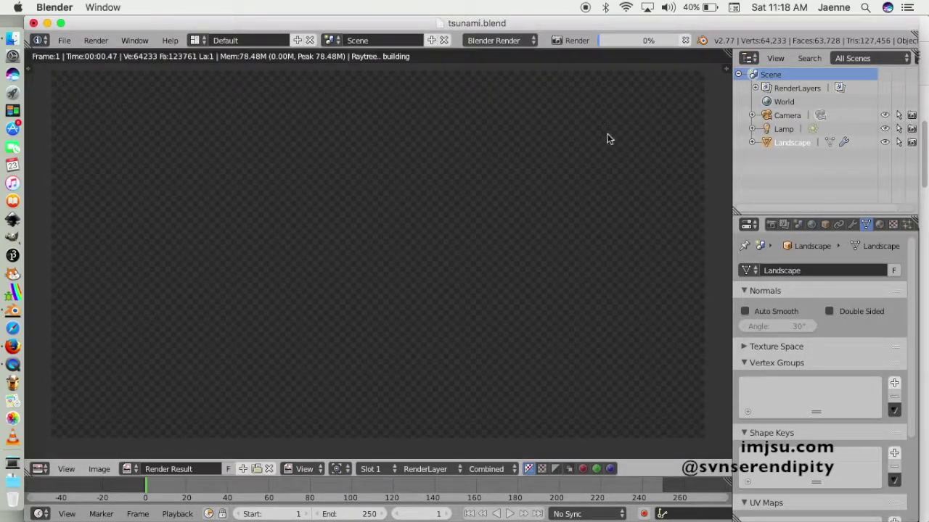